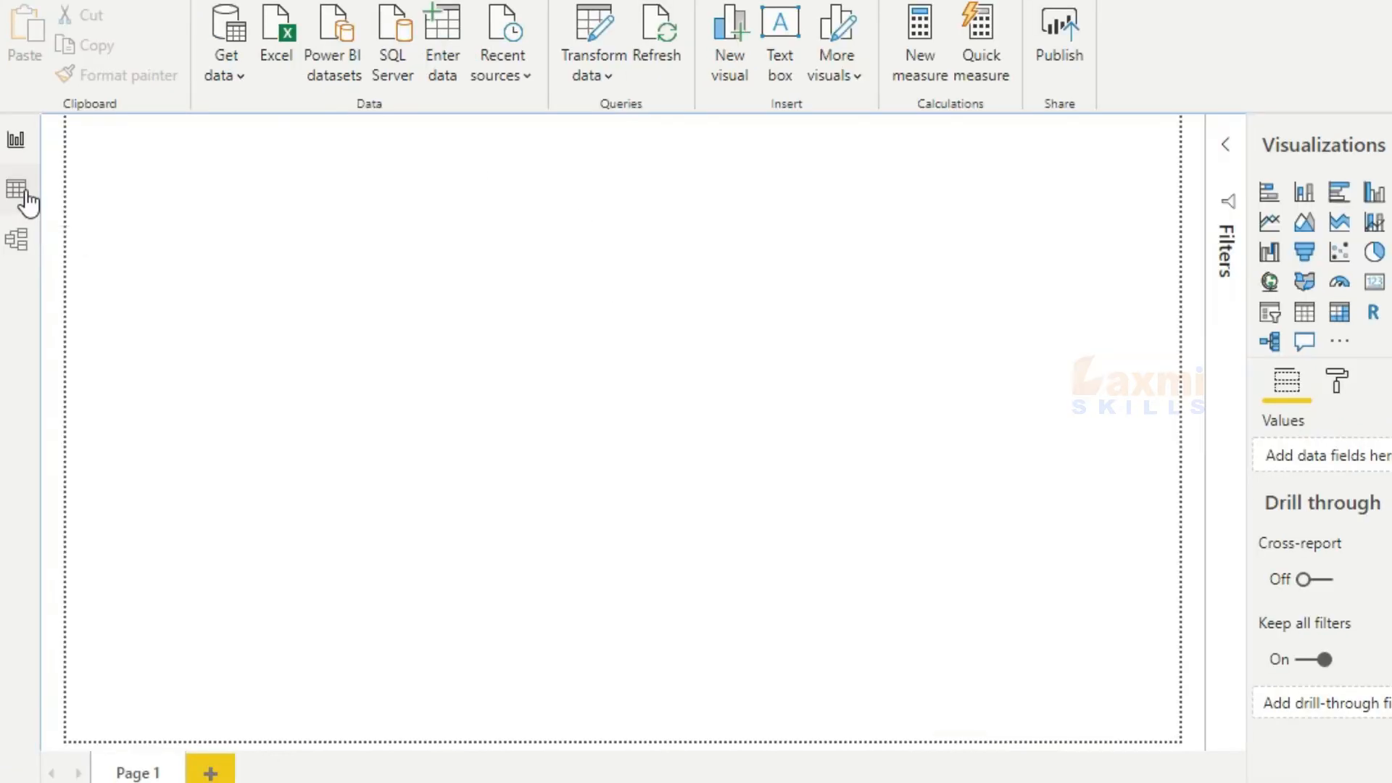
Open the financials table in data view and inspect the filter values of the Manufacturing Price column without applying a filter.
left_click(20, 191)
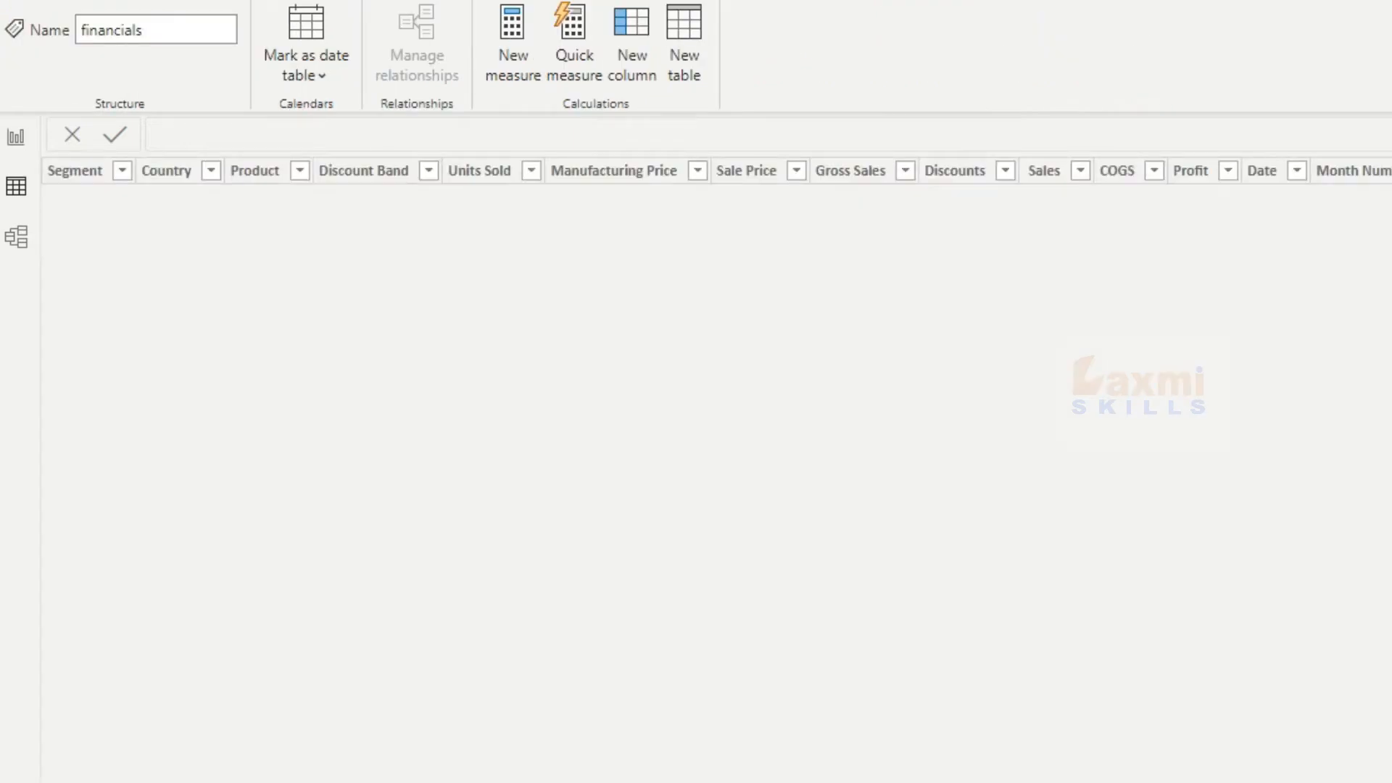
left_click(773, 181)
left_click(772, 174)
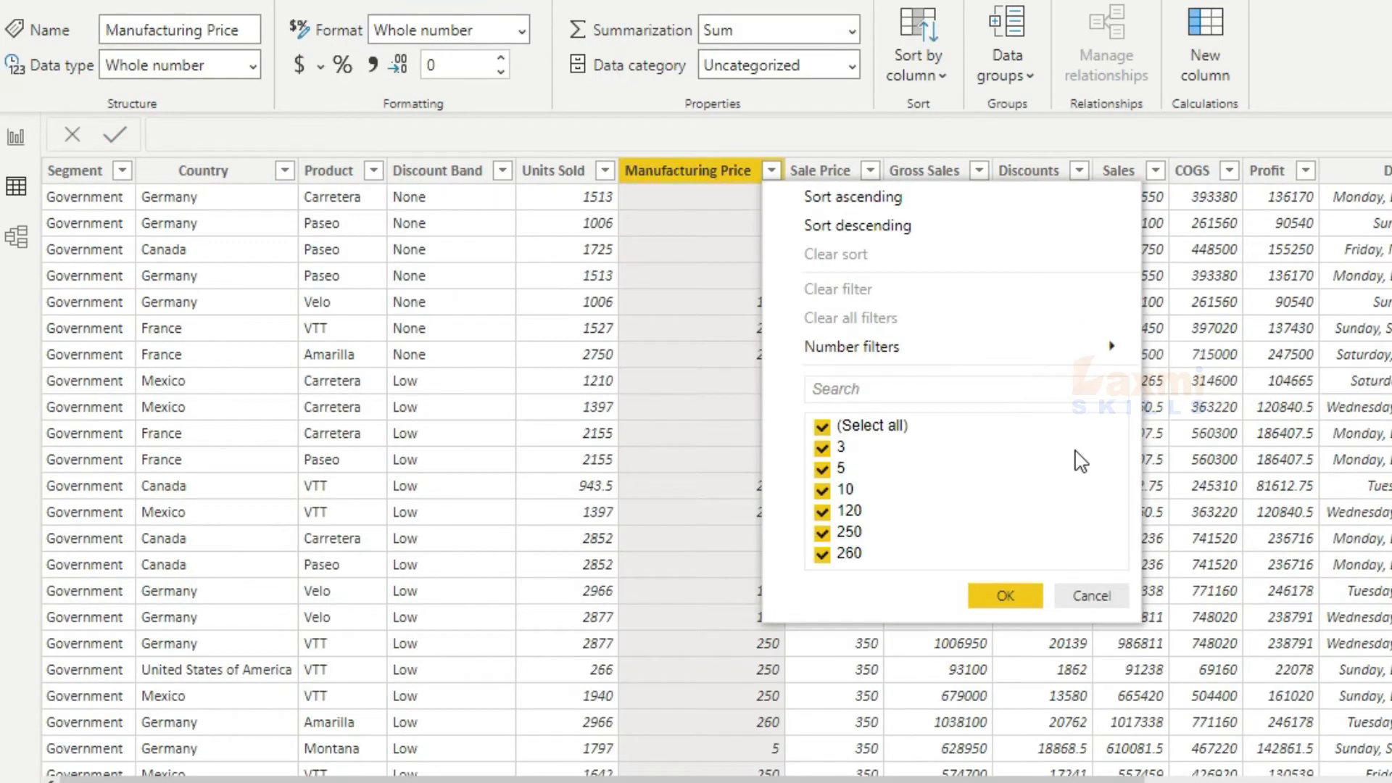
left_click(1090, 595)
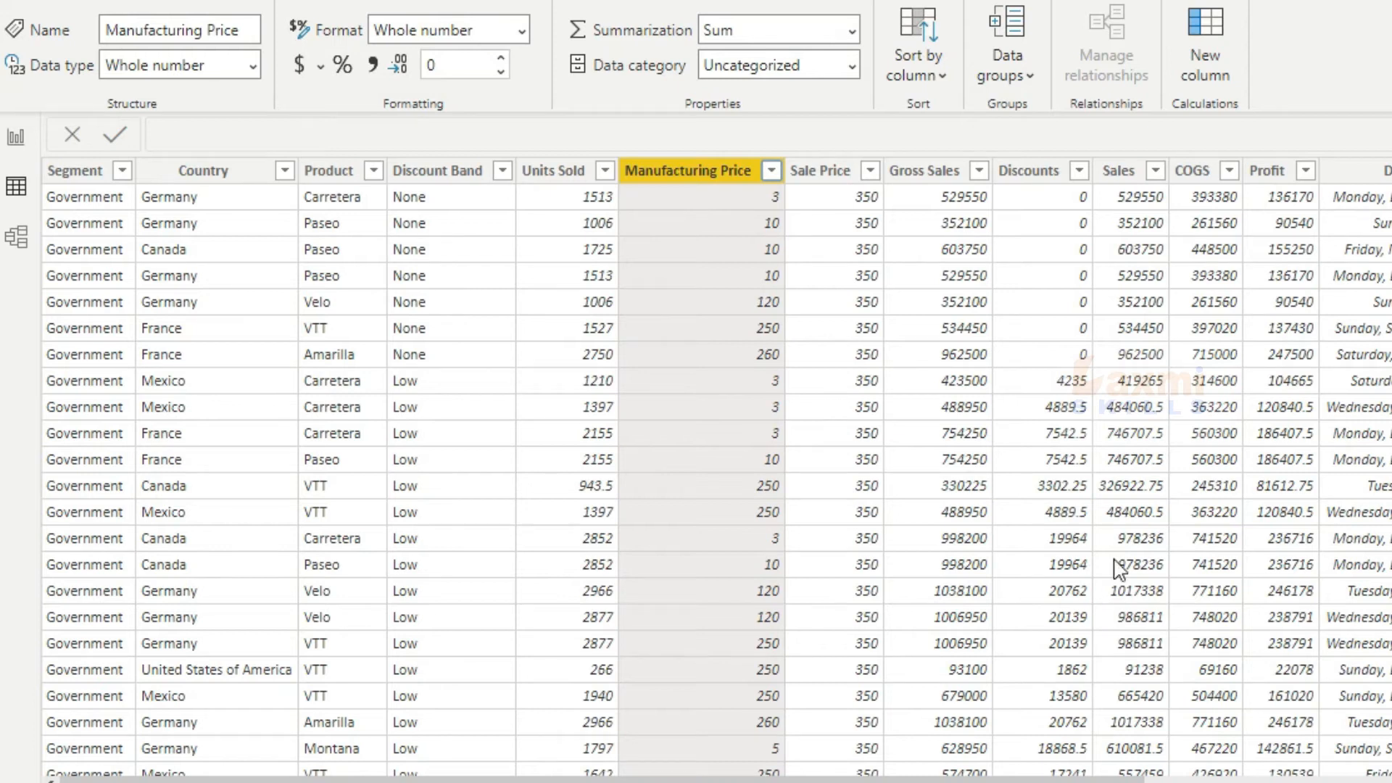
Start a new calculated table and name it Datatable in the formula.
left_click(138, 59)
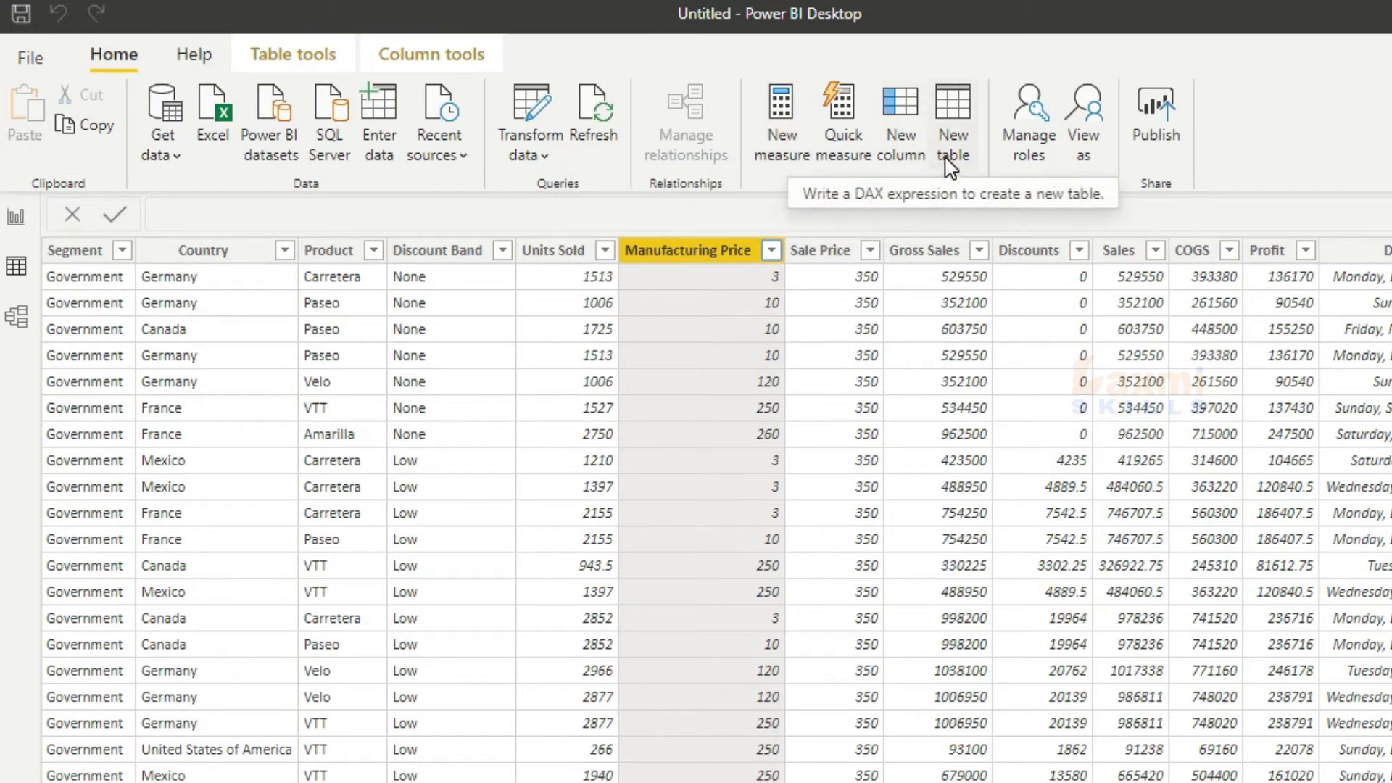
left_click(952, 125)
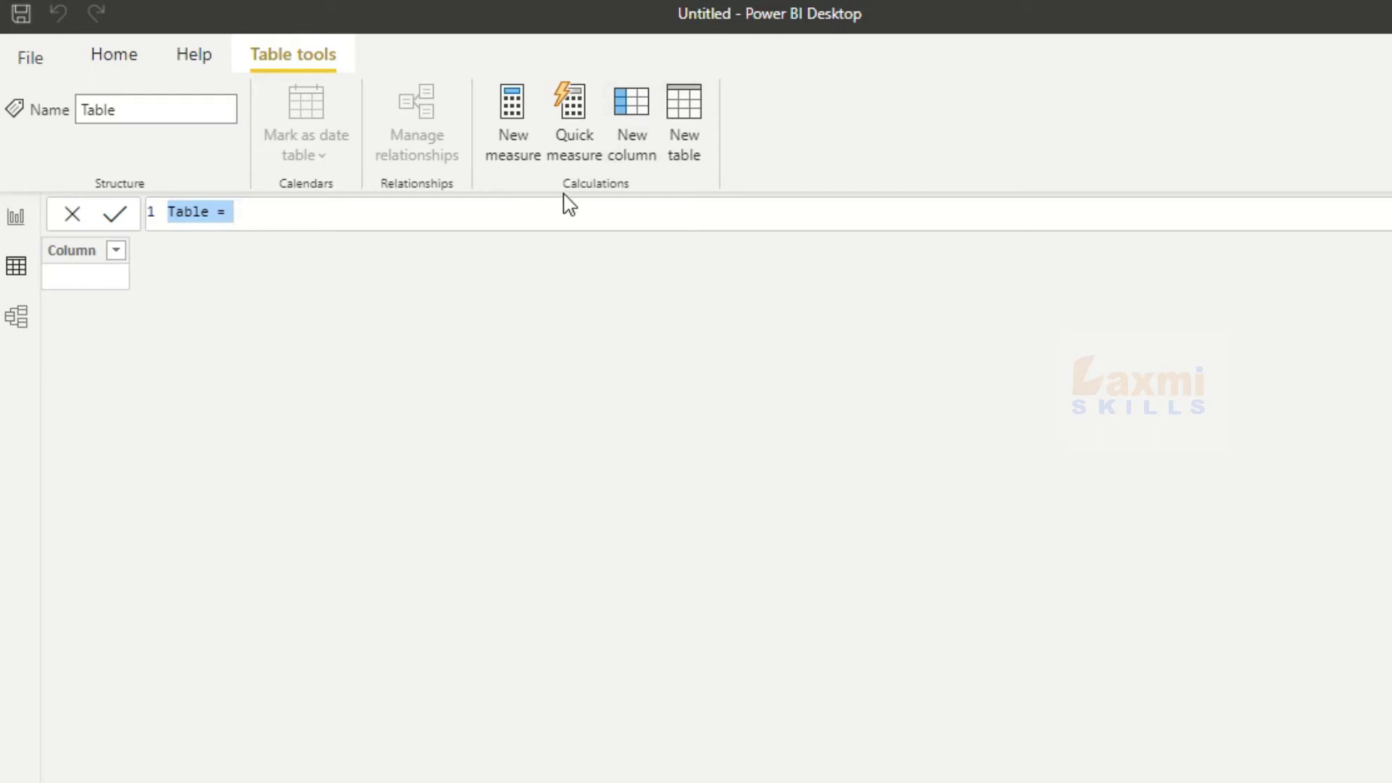
left_click(552, 208)
double_click(206, 211)
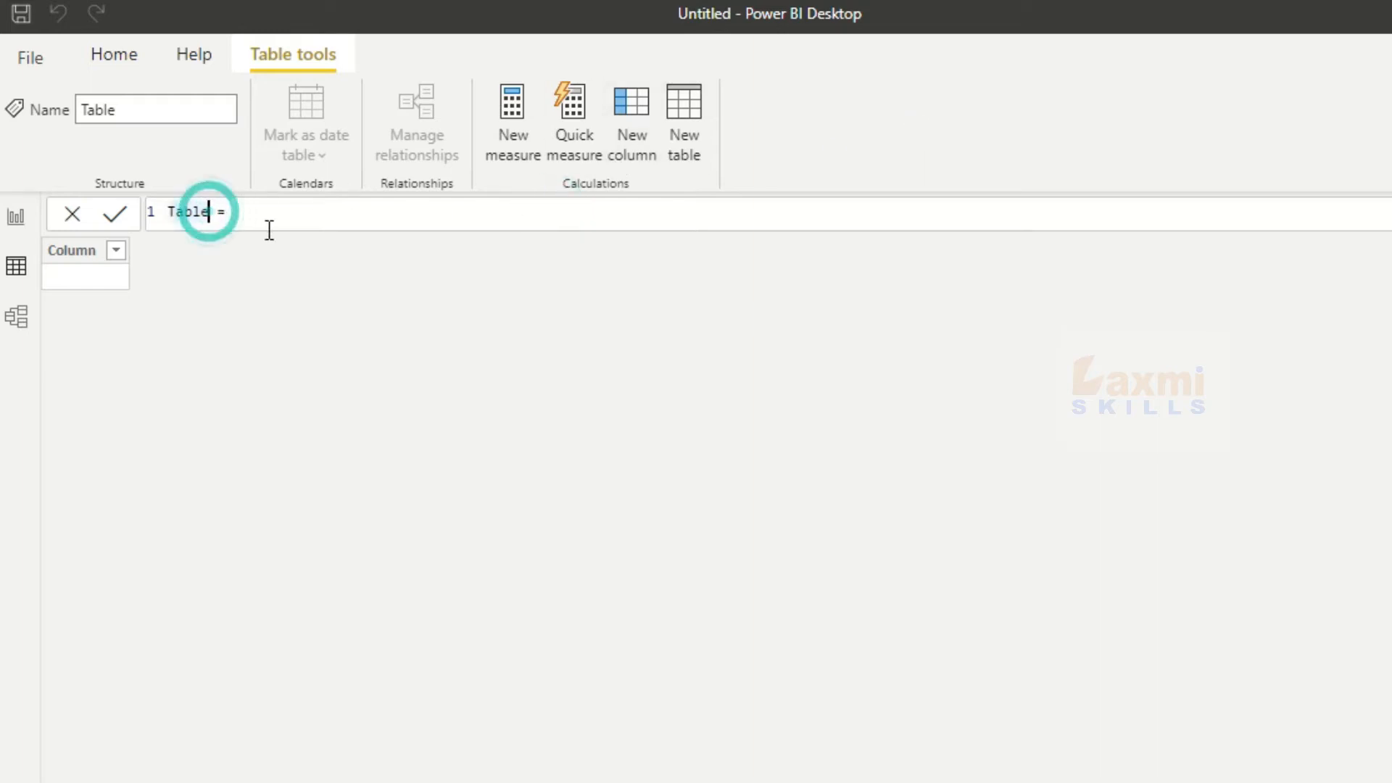
key("BackSpace")
key("BackSpace")
key("BackSpace")
key("BackSpace")
key("BackSpace")
type("Data")
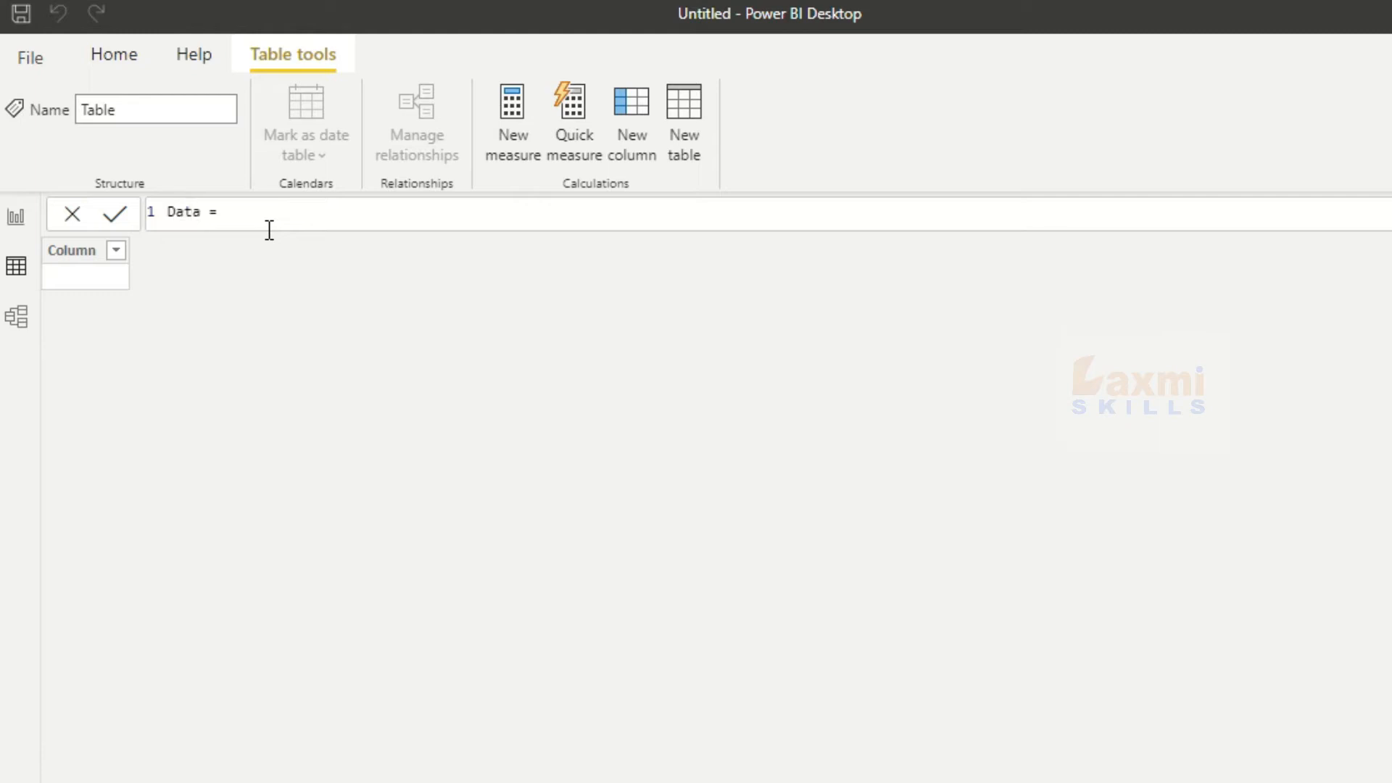
type("table")
Begin the table's expression with the DATATABLE function and start a new line for its arguments.
left_click(323, 220)
type("da")
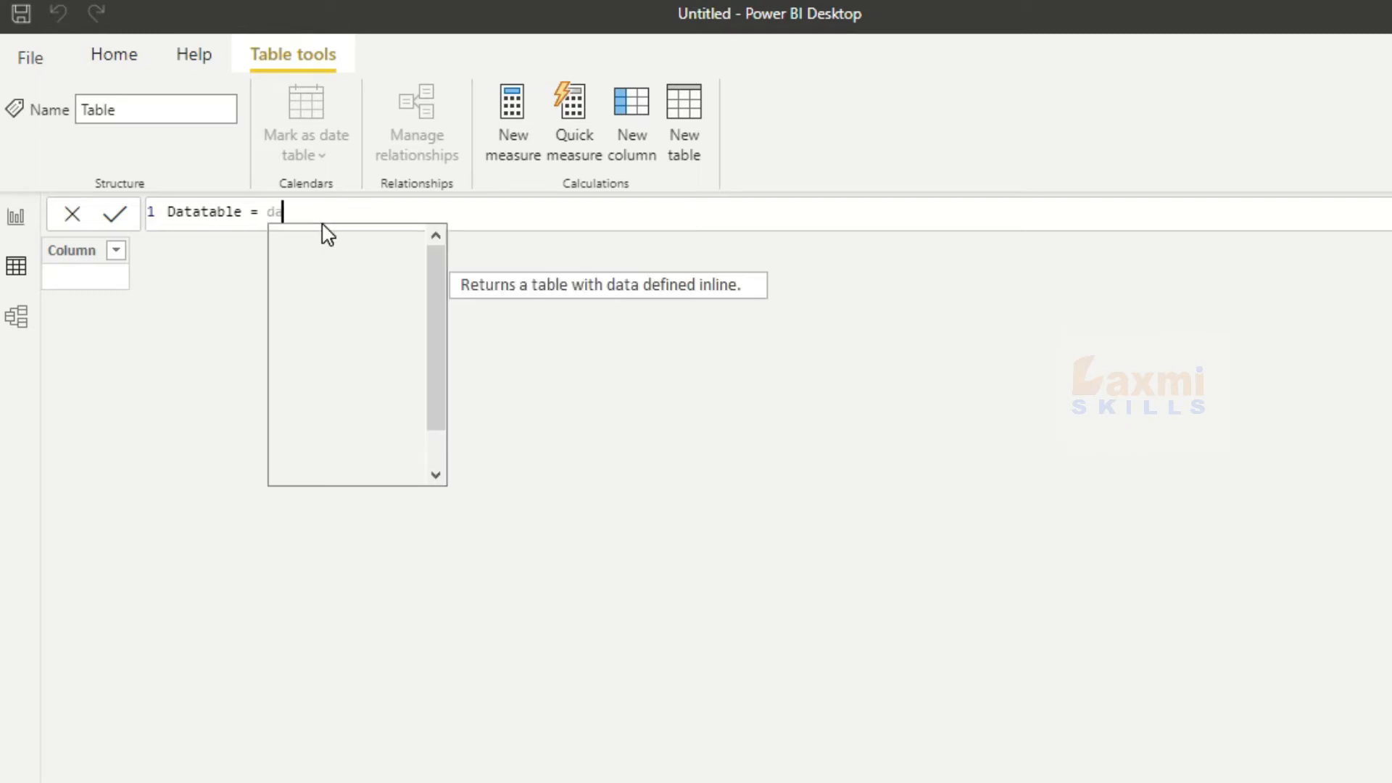
type("tat")
key("Tab")
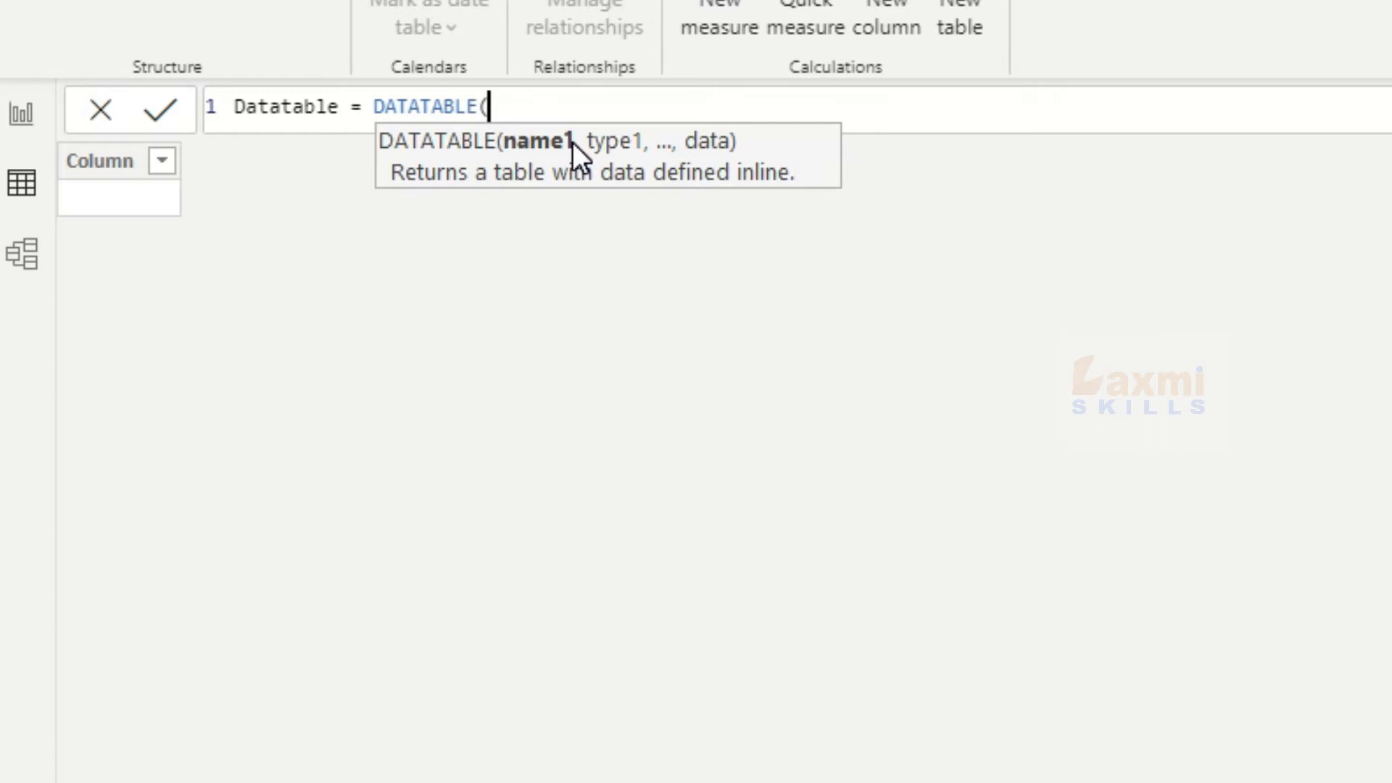
key("shift+Return")
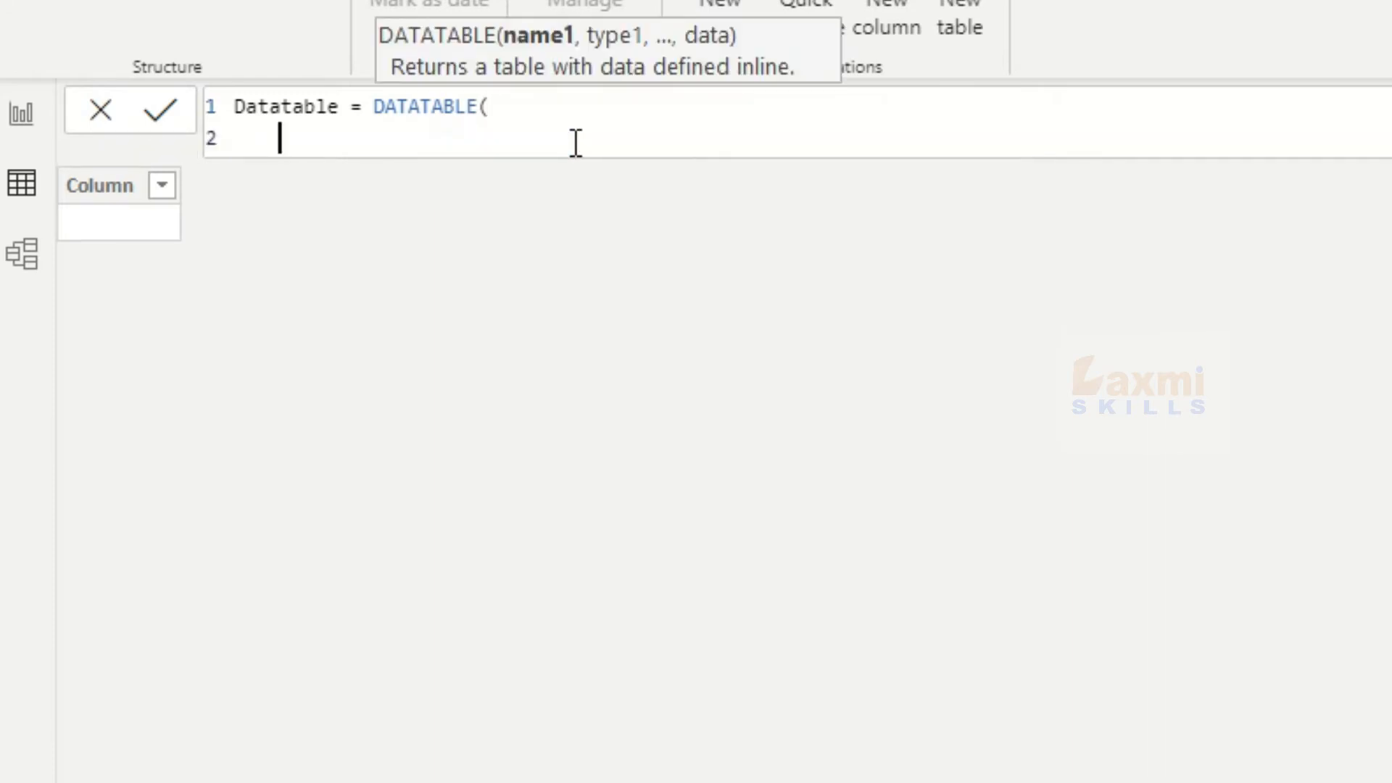
Enter "Name" as the first column name in the DATATABLE formula.
type("\"")
type("Nam")
key("BackSpace")
key("BackSpace")
key("BackSpace")
type("Sample")
key("BackSpace")
key("BackSpace")
key("BackSpace")
key("BackSpace")
key("BackSpace")
key("BackSpace")
type("Name\"")
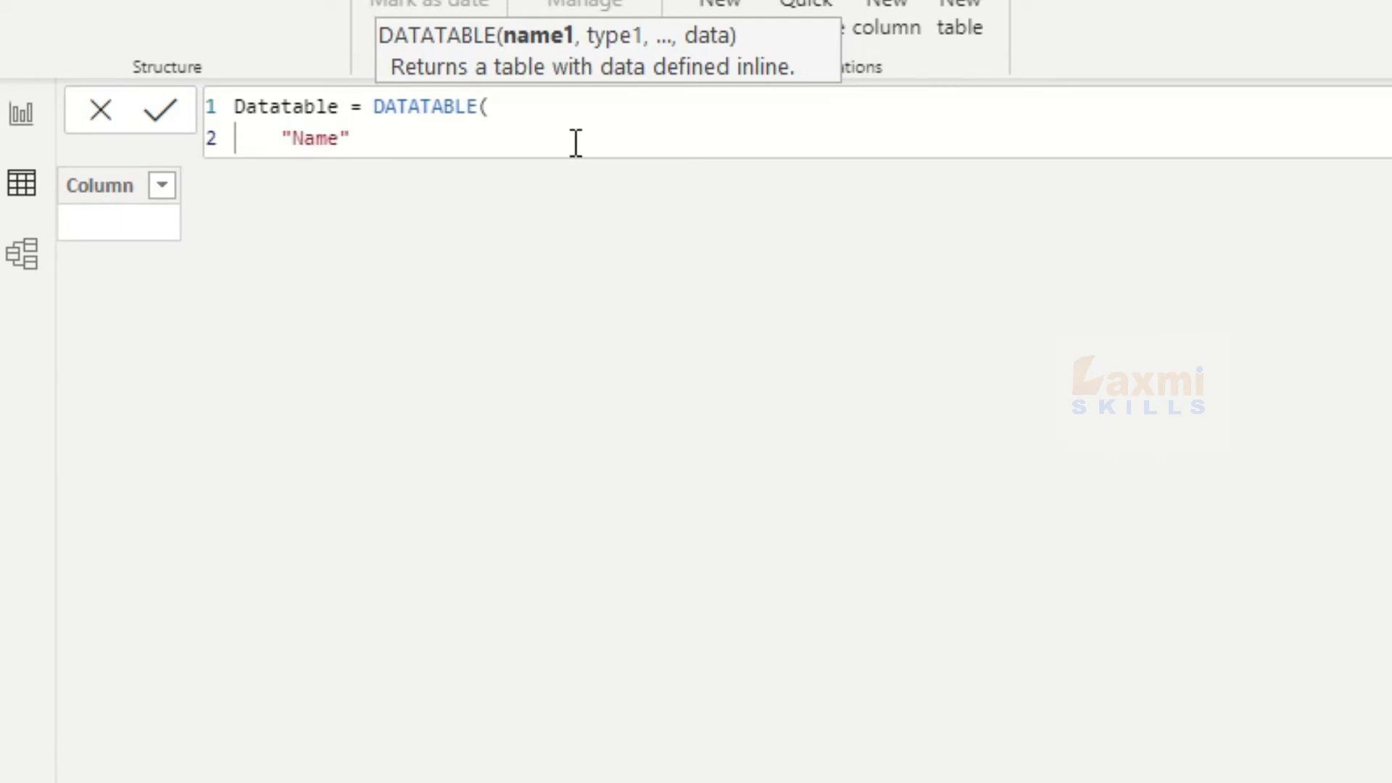
Set the data type of the "Name" column to STRING, followed by a comma.
type(",")
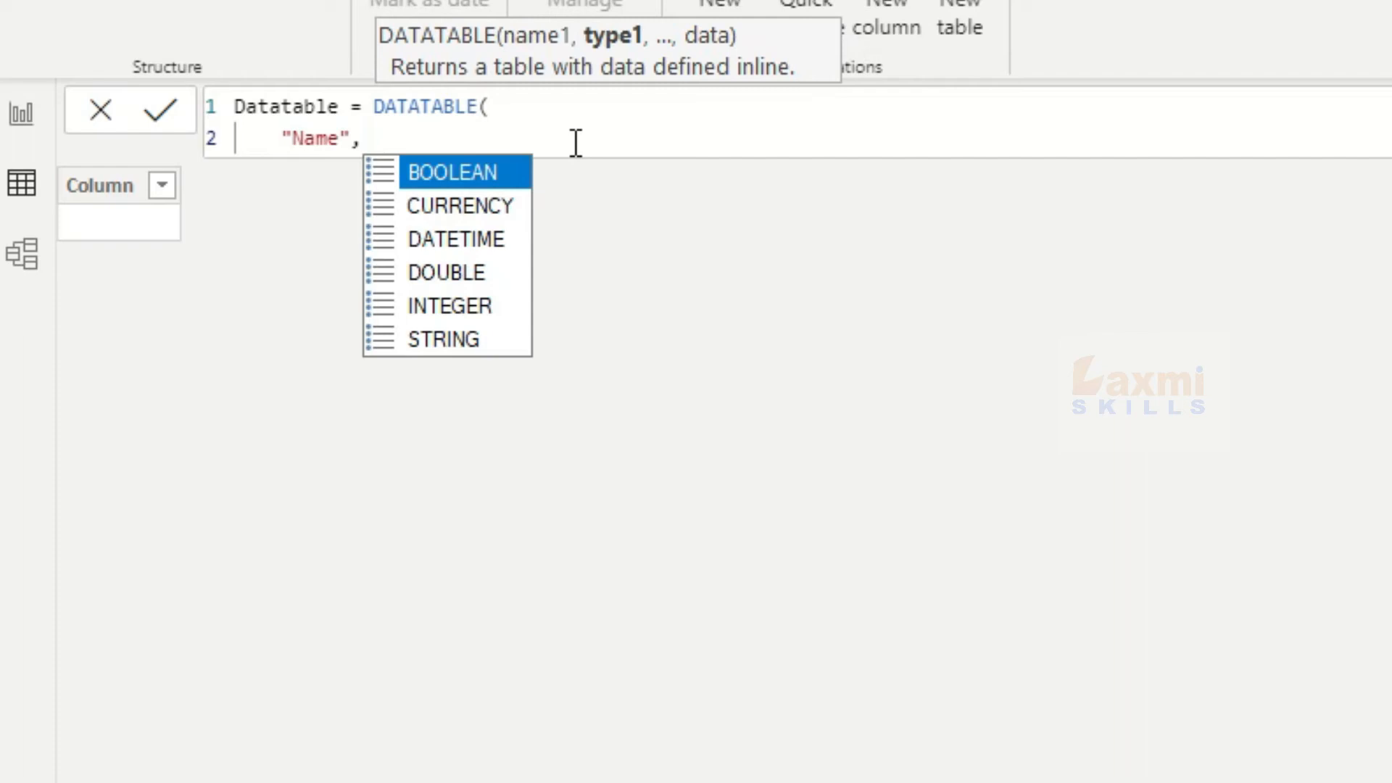
key("Down")
key("Down")
key("Down")
key("Down")
key("Down")
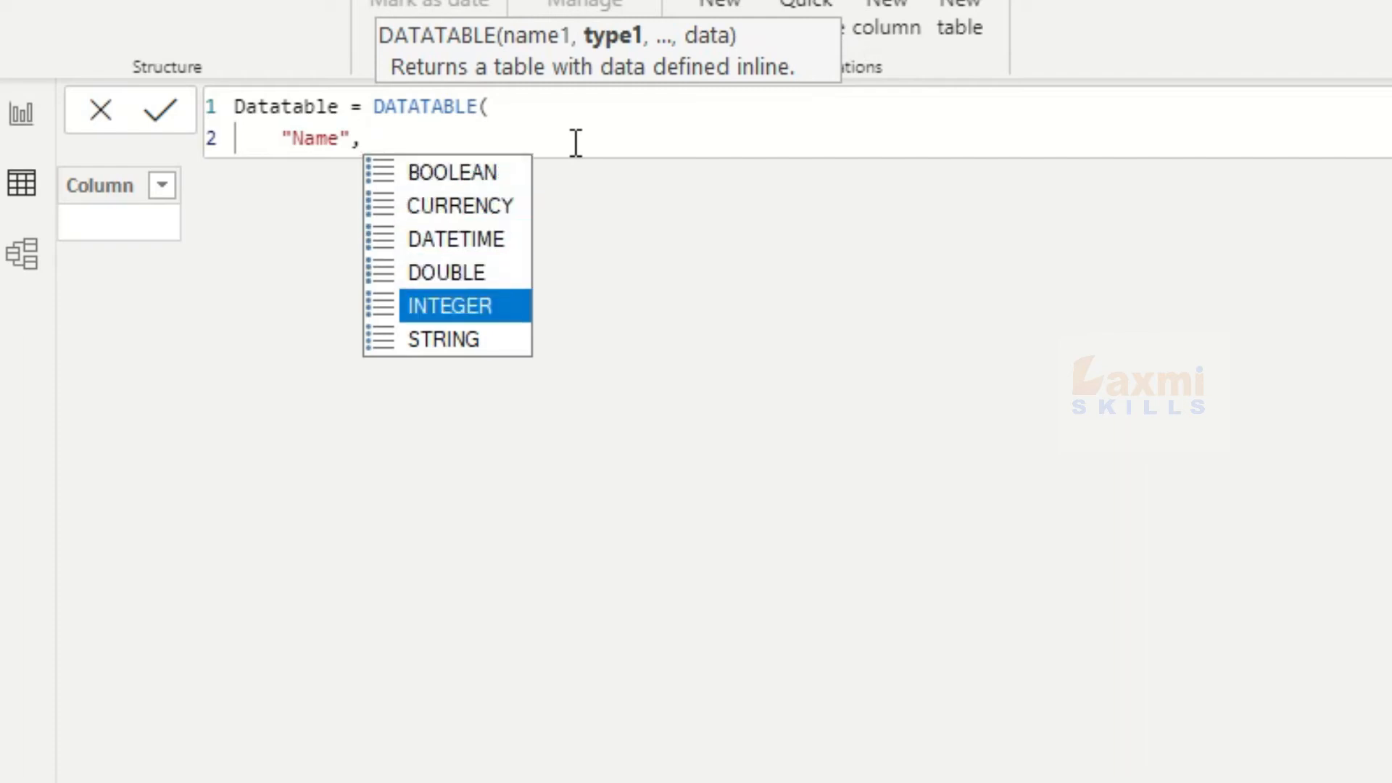
key("Tab")
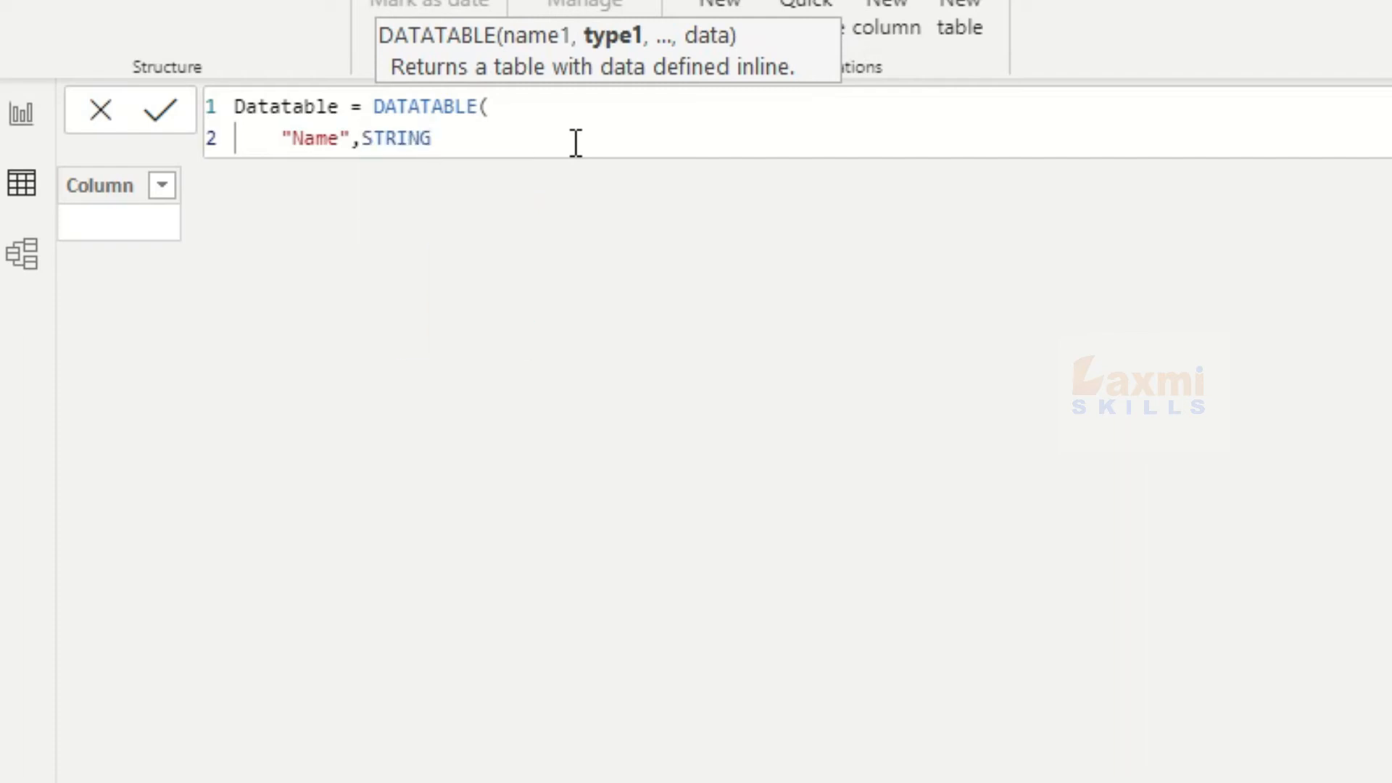
type(",")
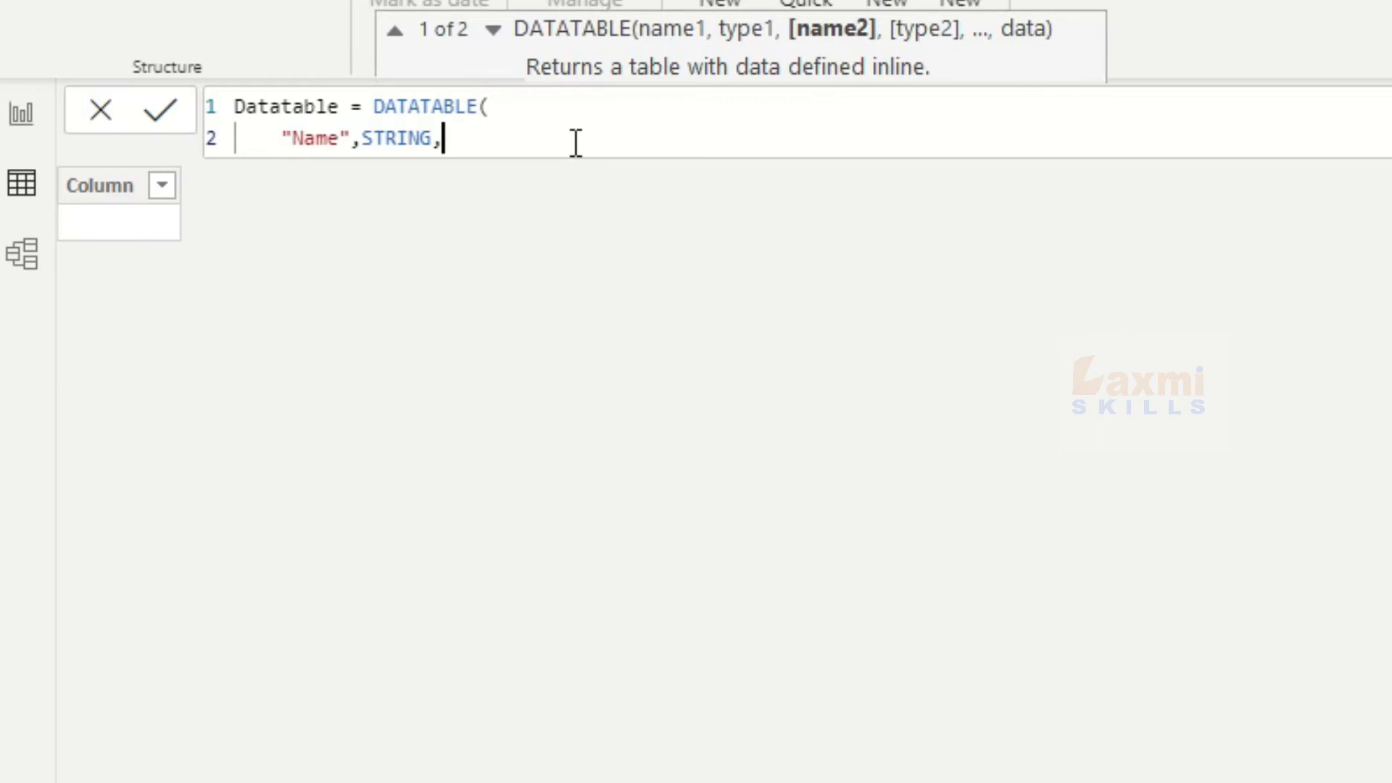
Define a second column "day1 sales" with type INTEGER on a new line, and open the data block with a curly brace below it.
key("shift+Return")
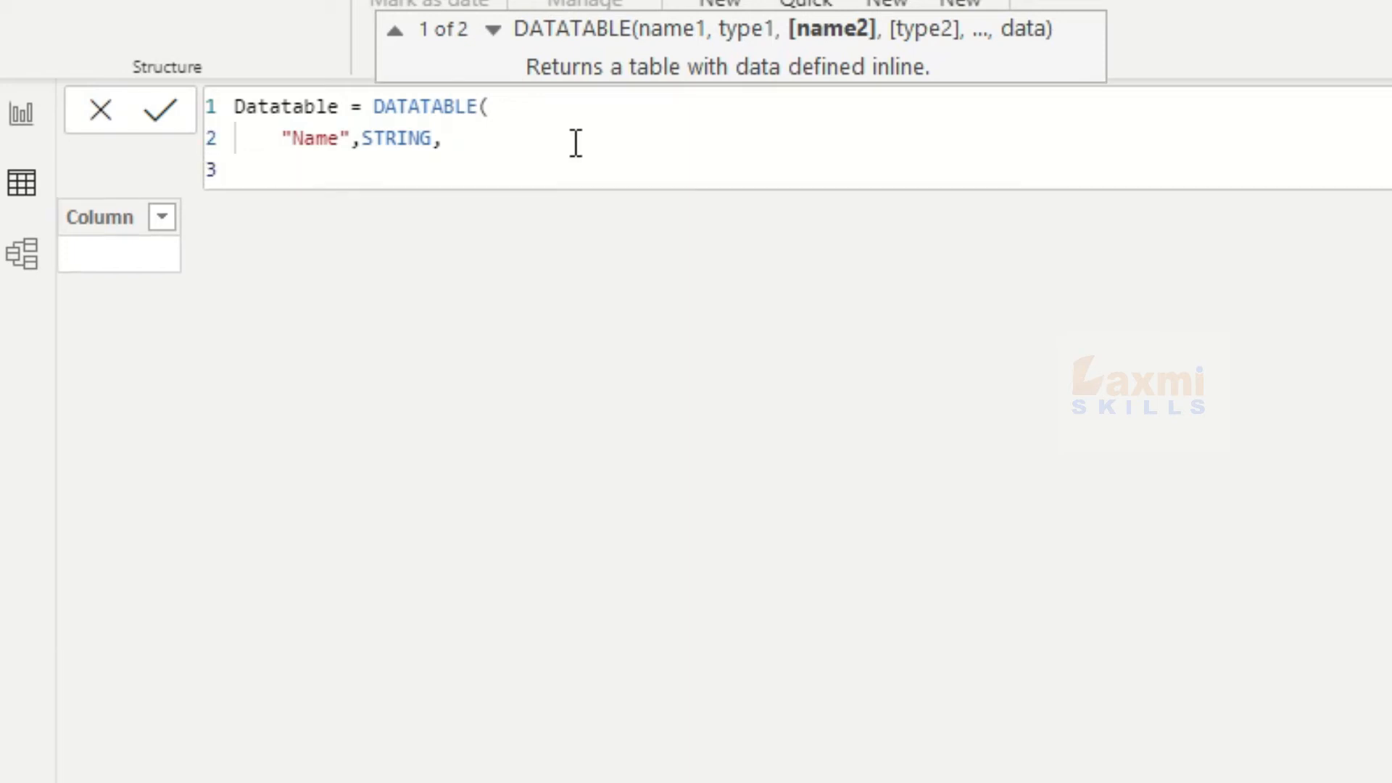
type("\"")
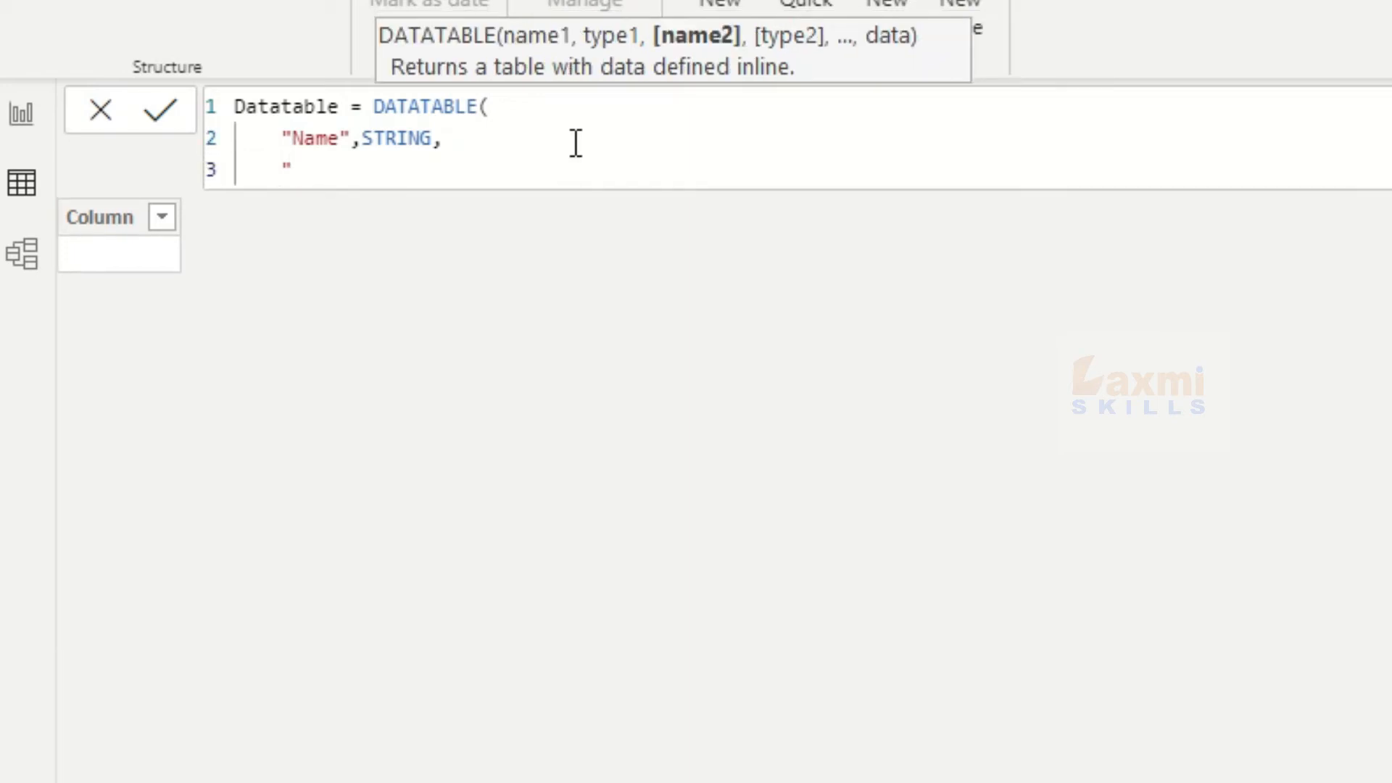
type("day1 sa")
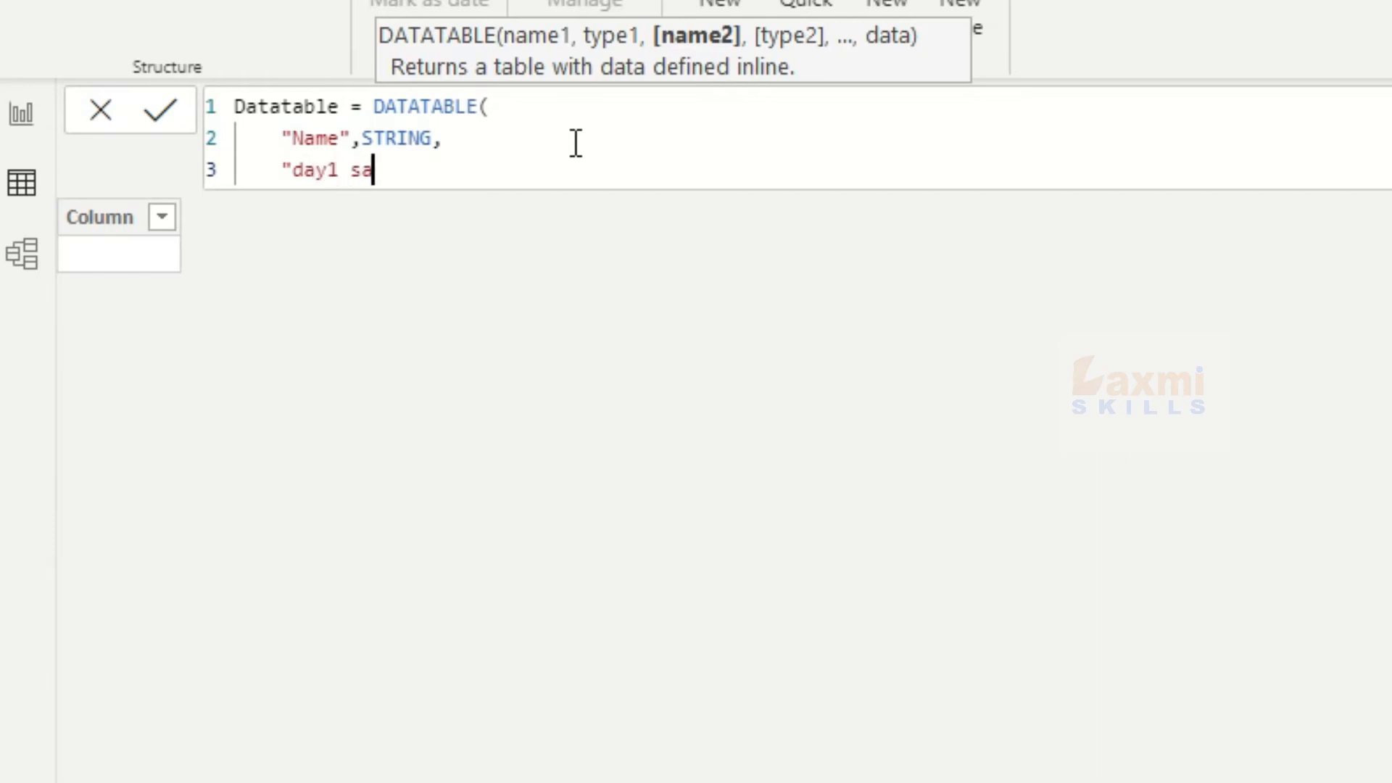
type("les\",")
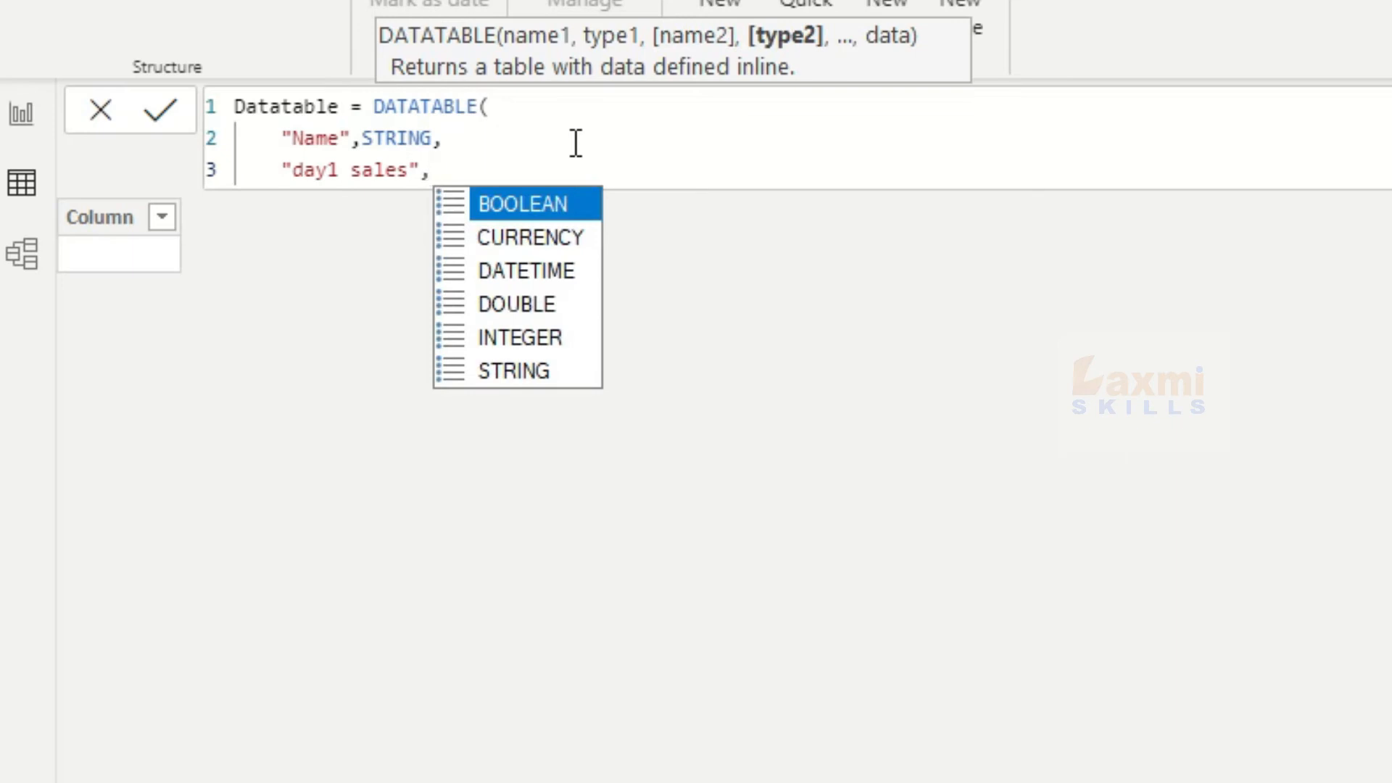
key("Down")
key("Down")
key("Down")
key("Down")
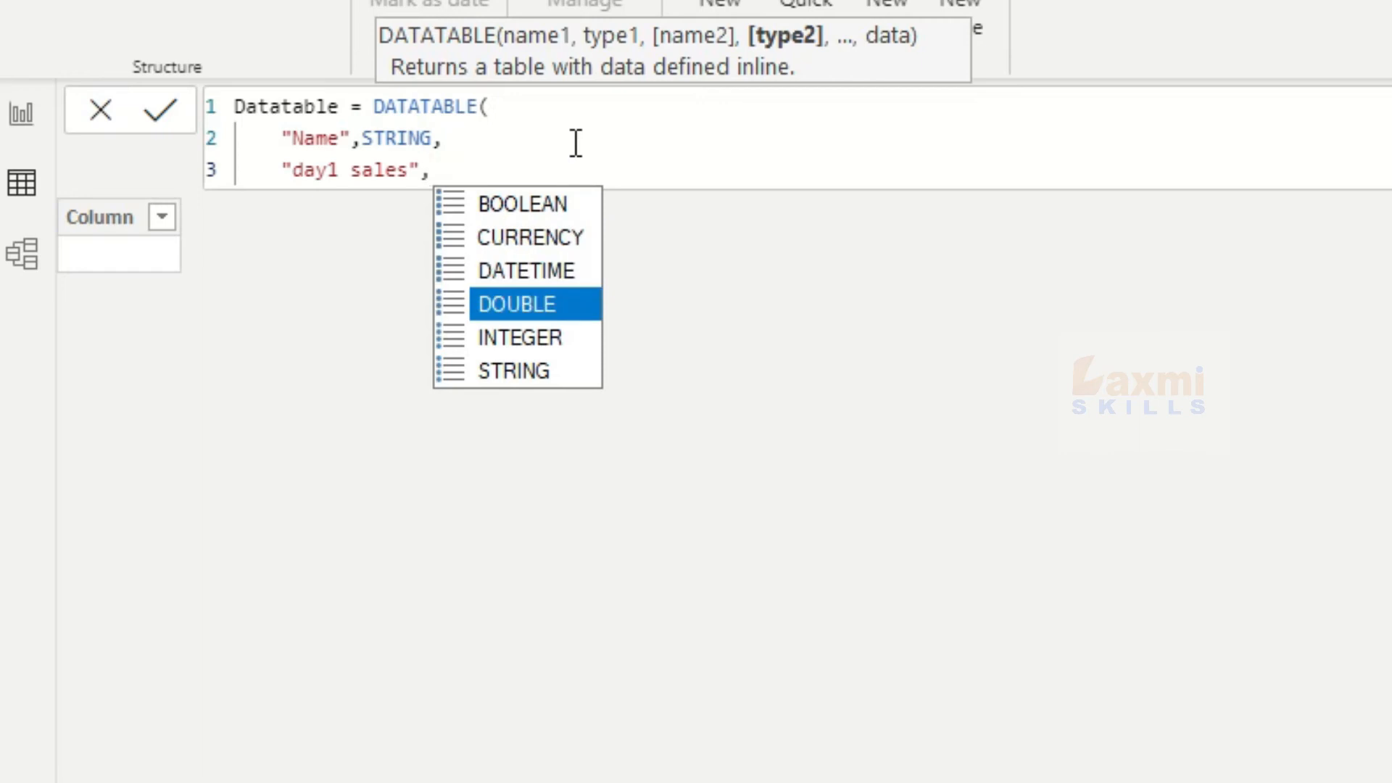
key("Tab")
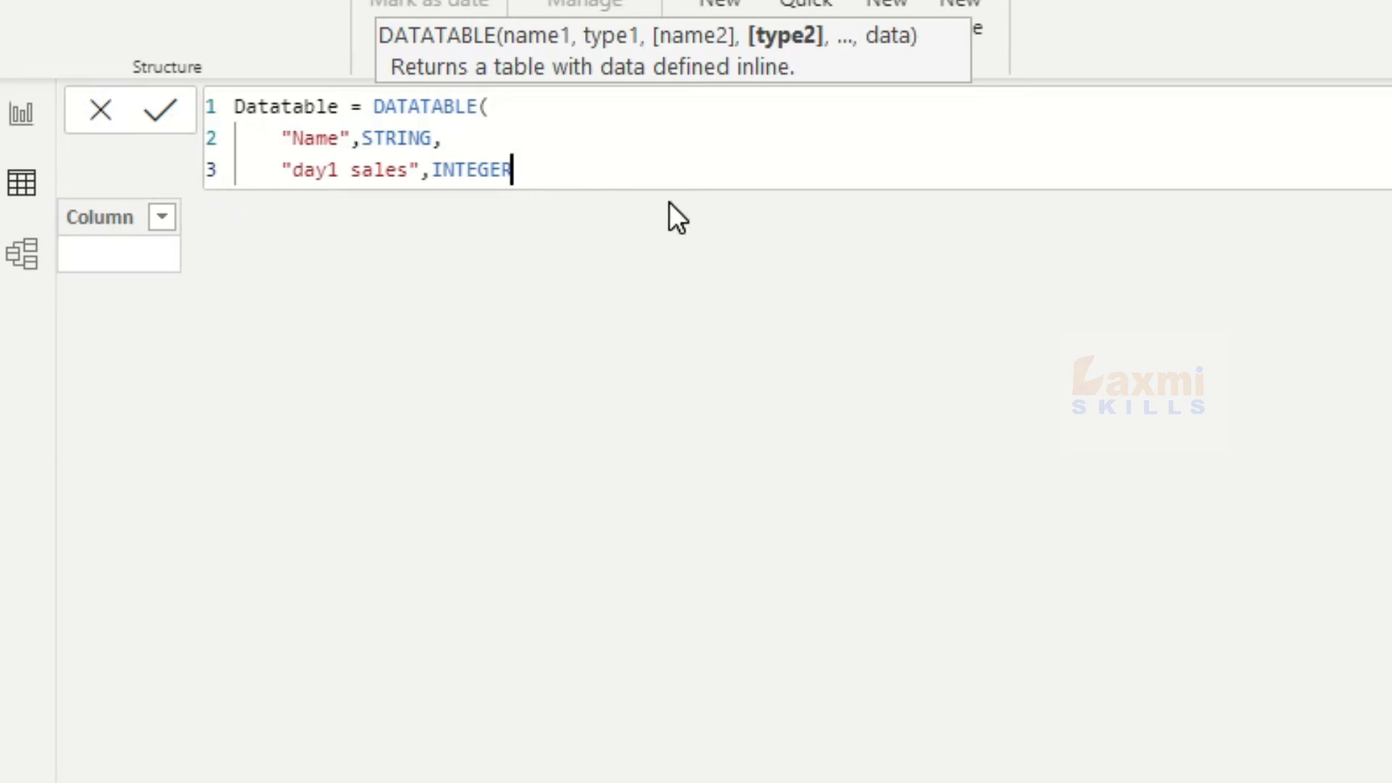
key("shift+Return")
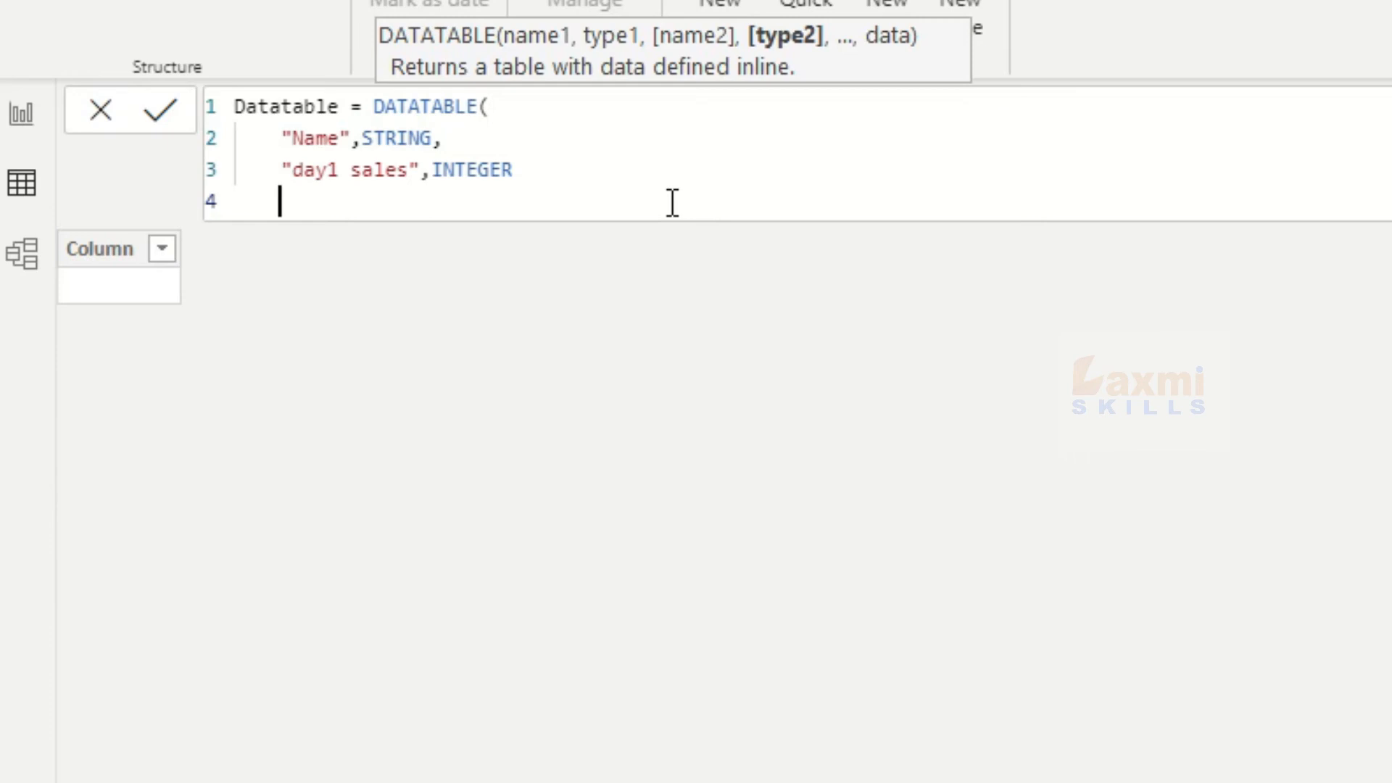
type("{")
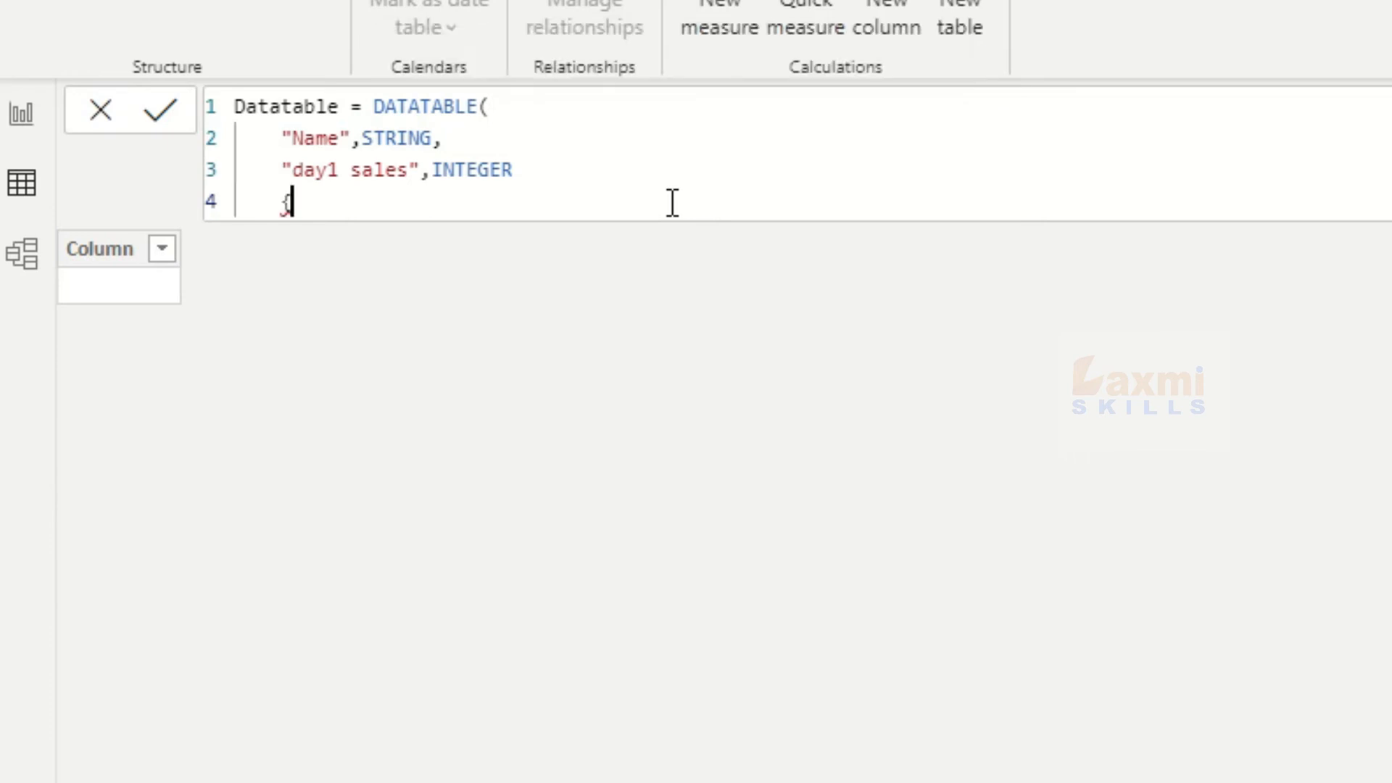
key("Return")
key("Return")
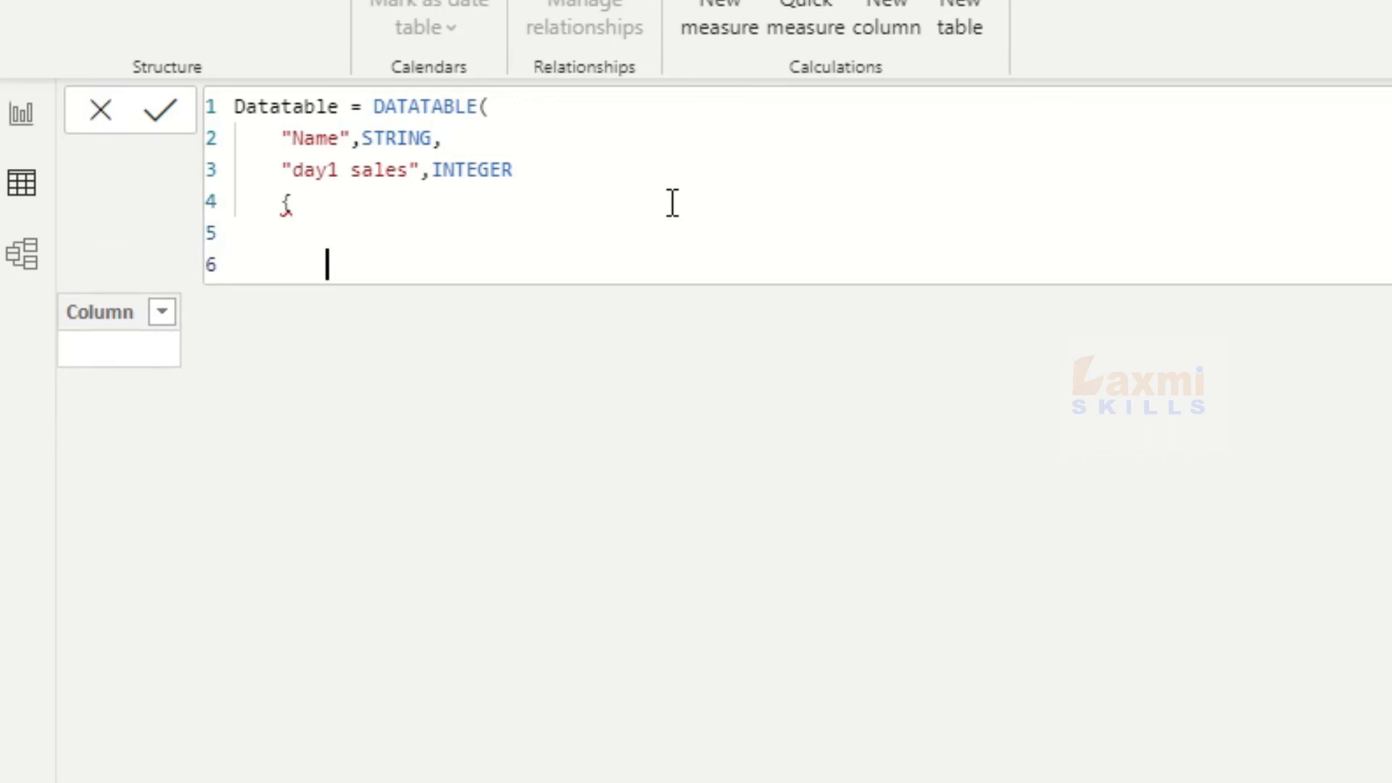
type("}")
key("Up")
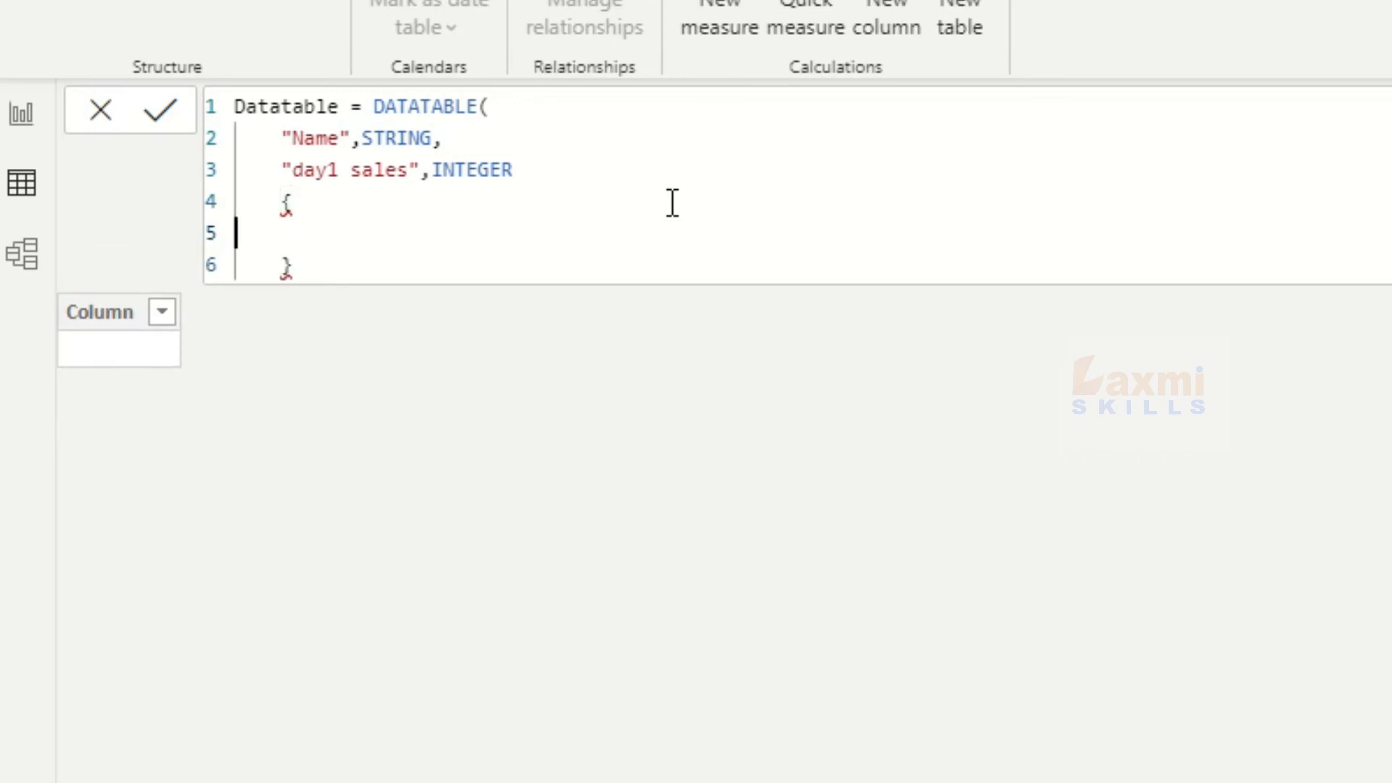
key("Down")
key("Right")
key("Right")
key("Right")
key("Right")
key("Right")
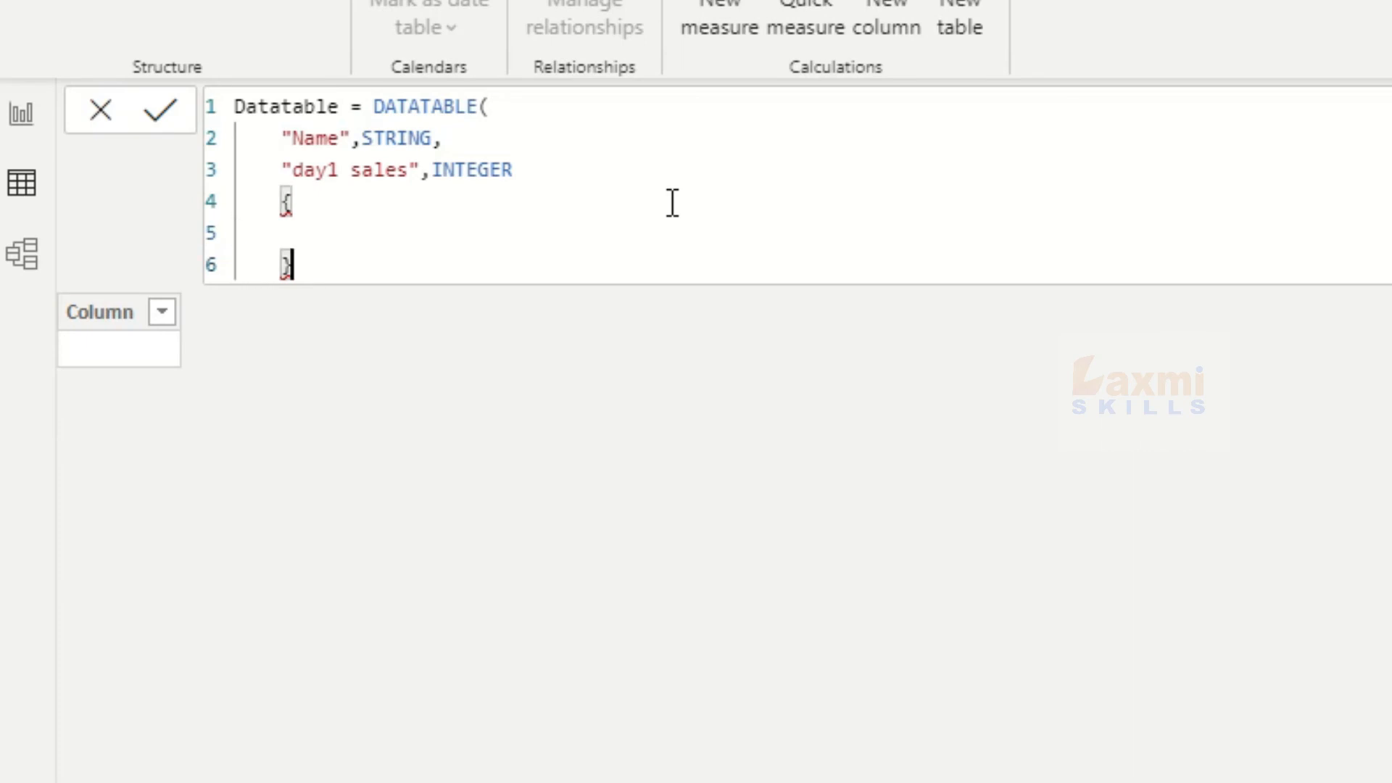
key("BackSpace")
key("BackSpace")
key("BackSpace")
key("BackSpace")
key("BackSpace")
key("BackSpace")
key("BackSpace")
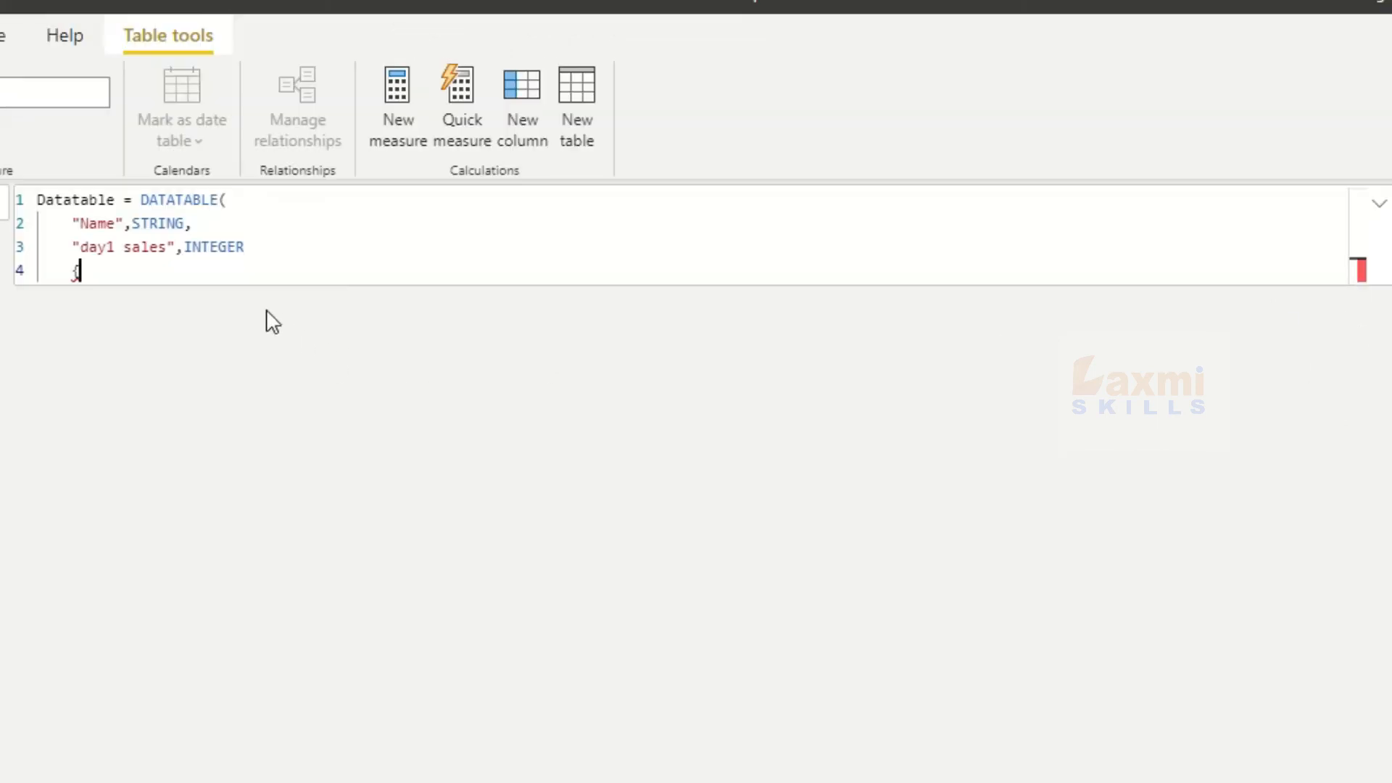
Add the missing comma after INTEGER in the "day1 sales" line and return to the opening brace.
left_click(247, 245)
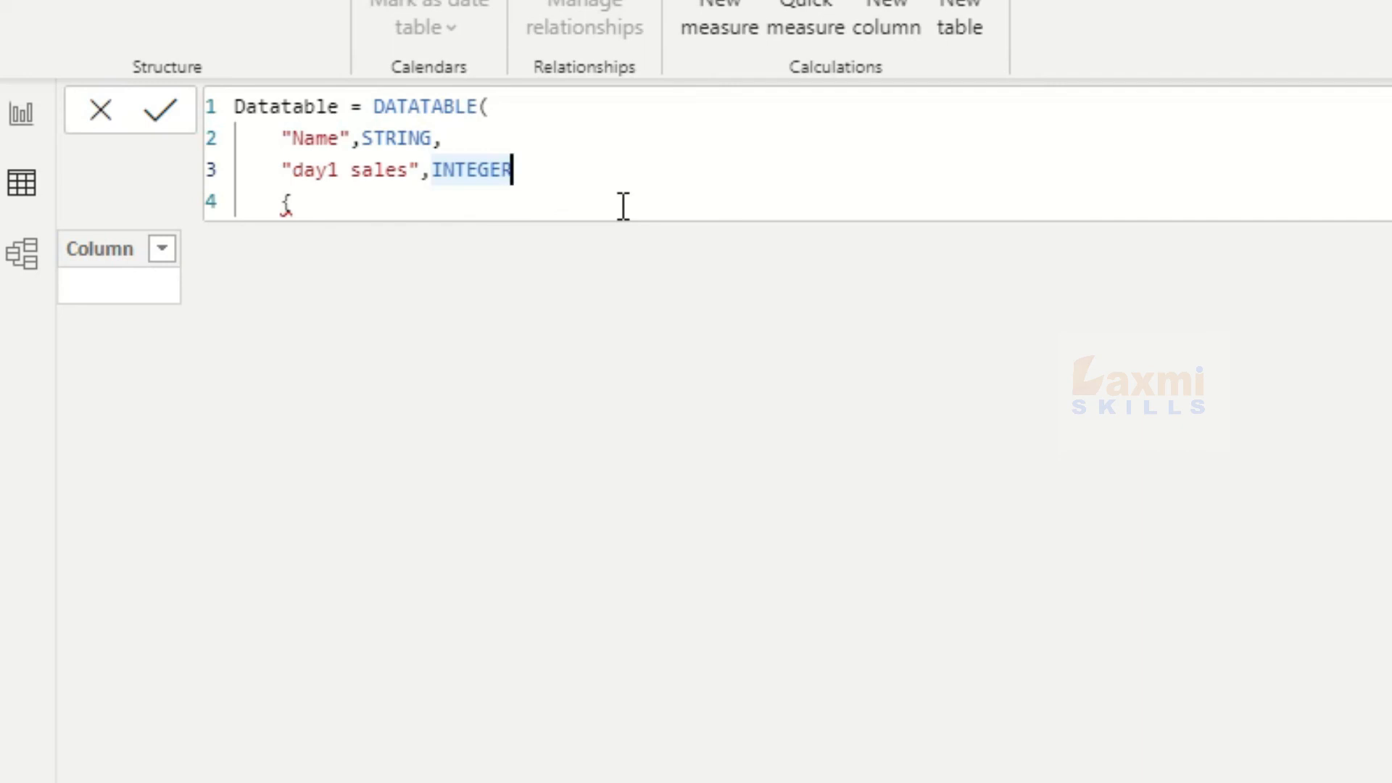
type(",")
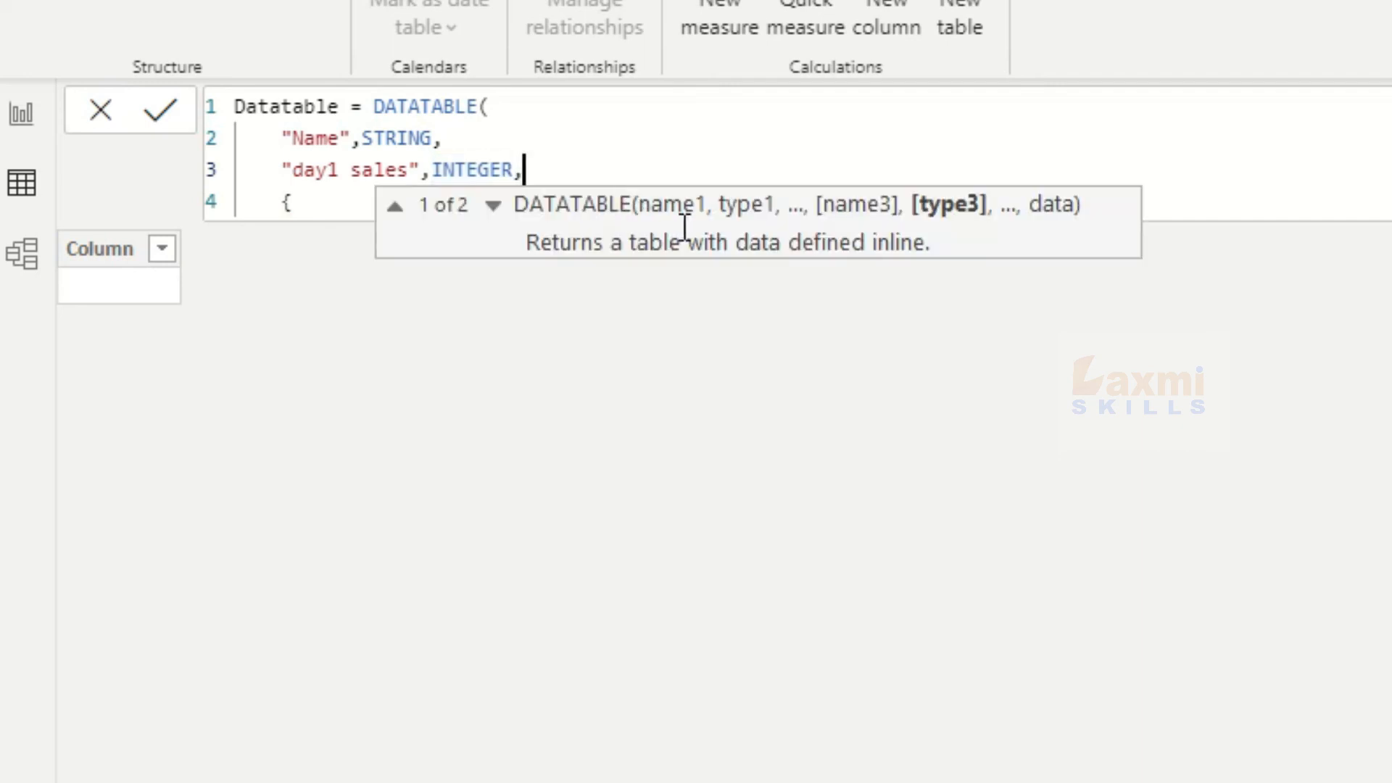
left_click(320, 210)
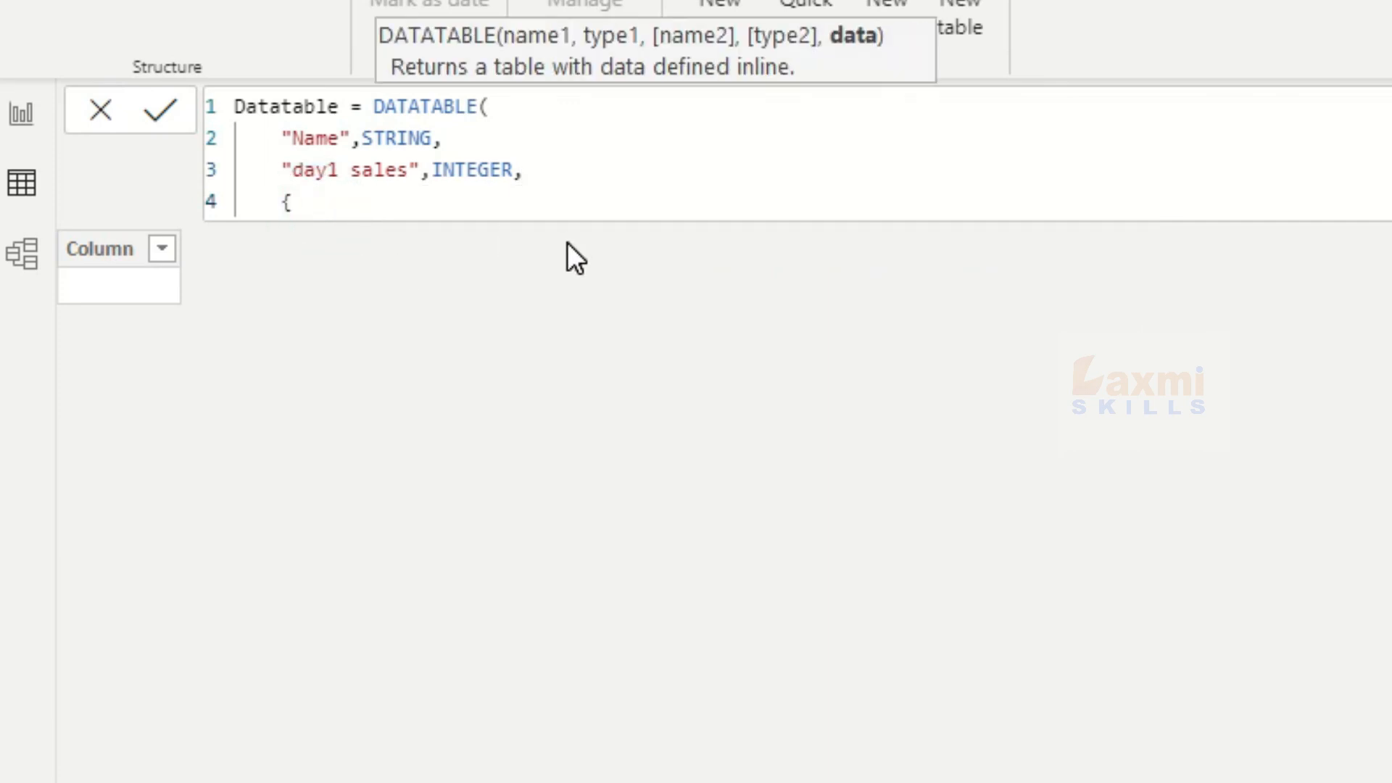
Add one data row with a person's name and "900", close the data block and the function, and commit the formula.
key("Return")
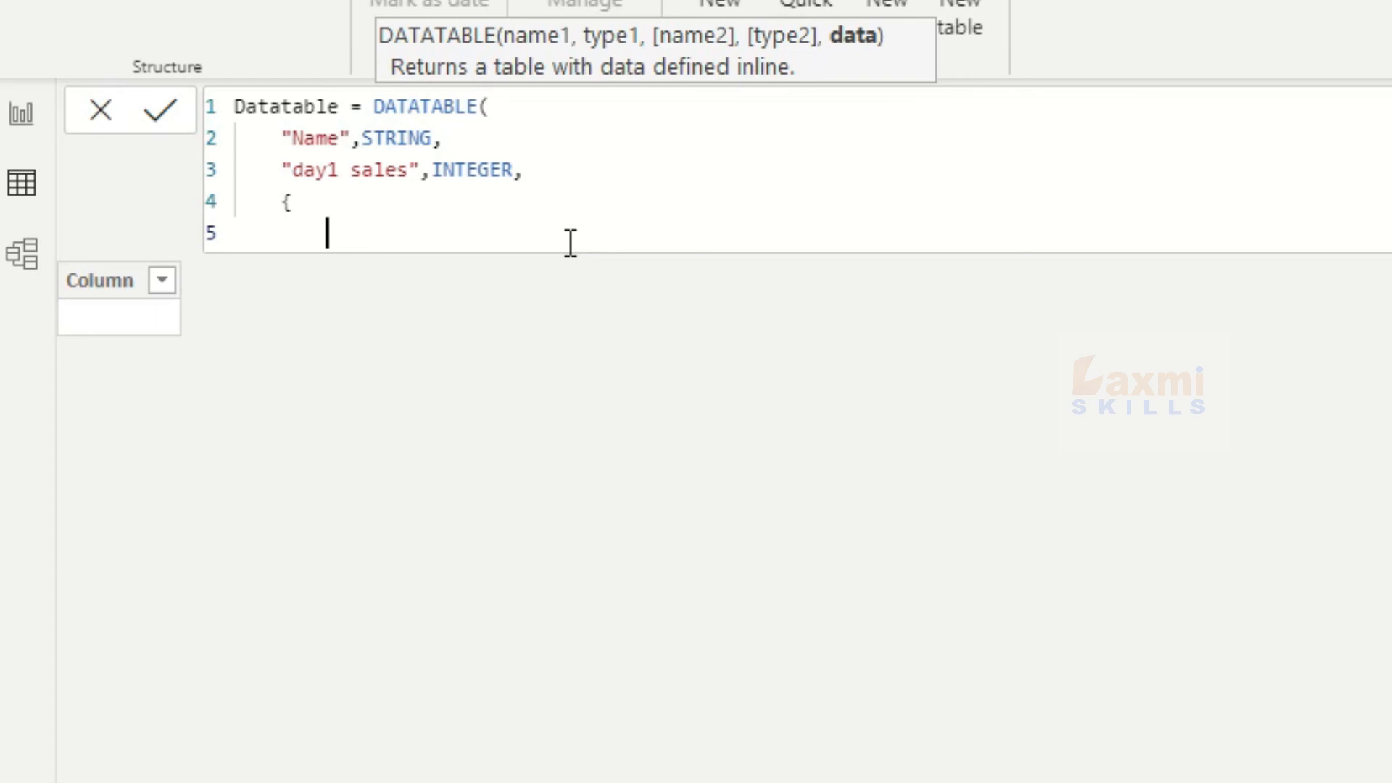
type("{\"la")
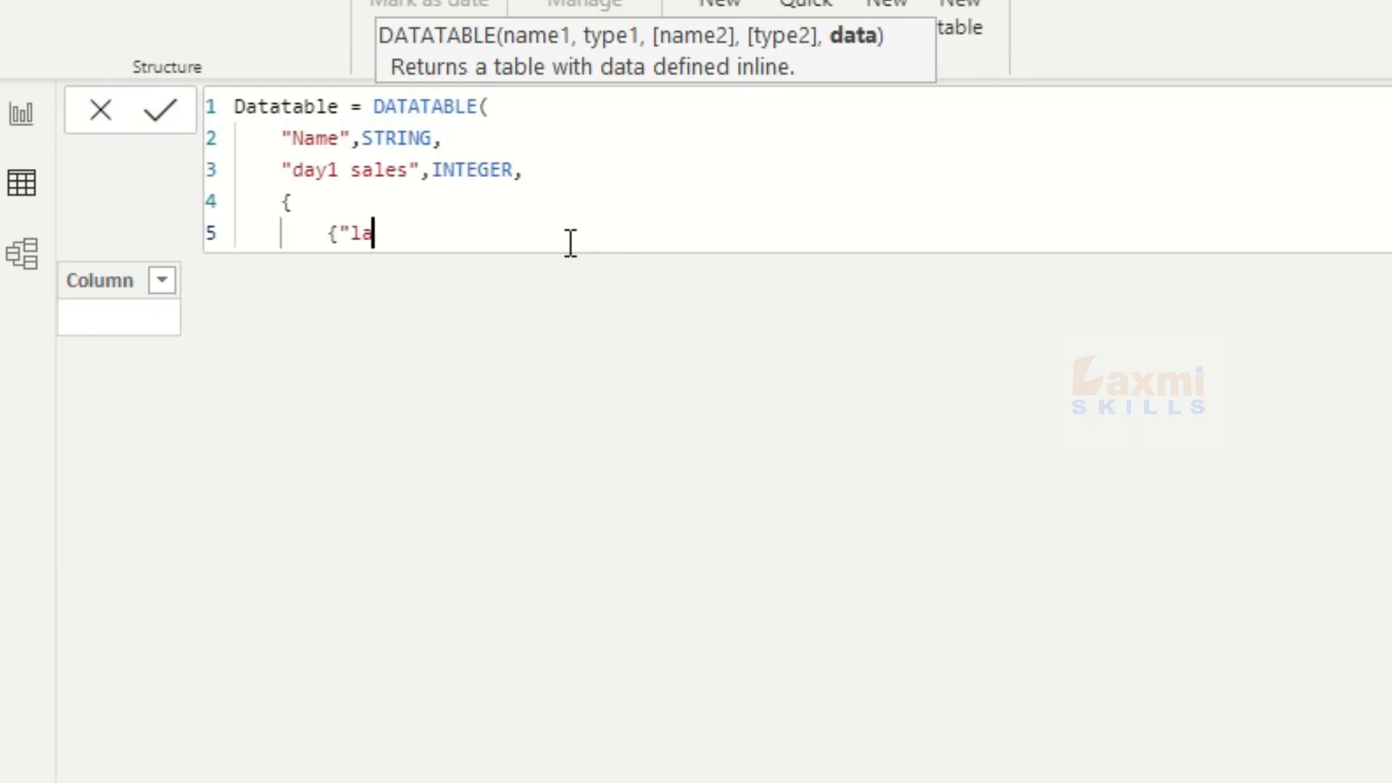
type("xmi\",\"900")
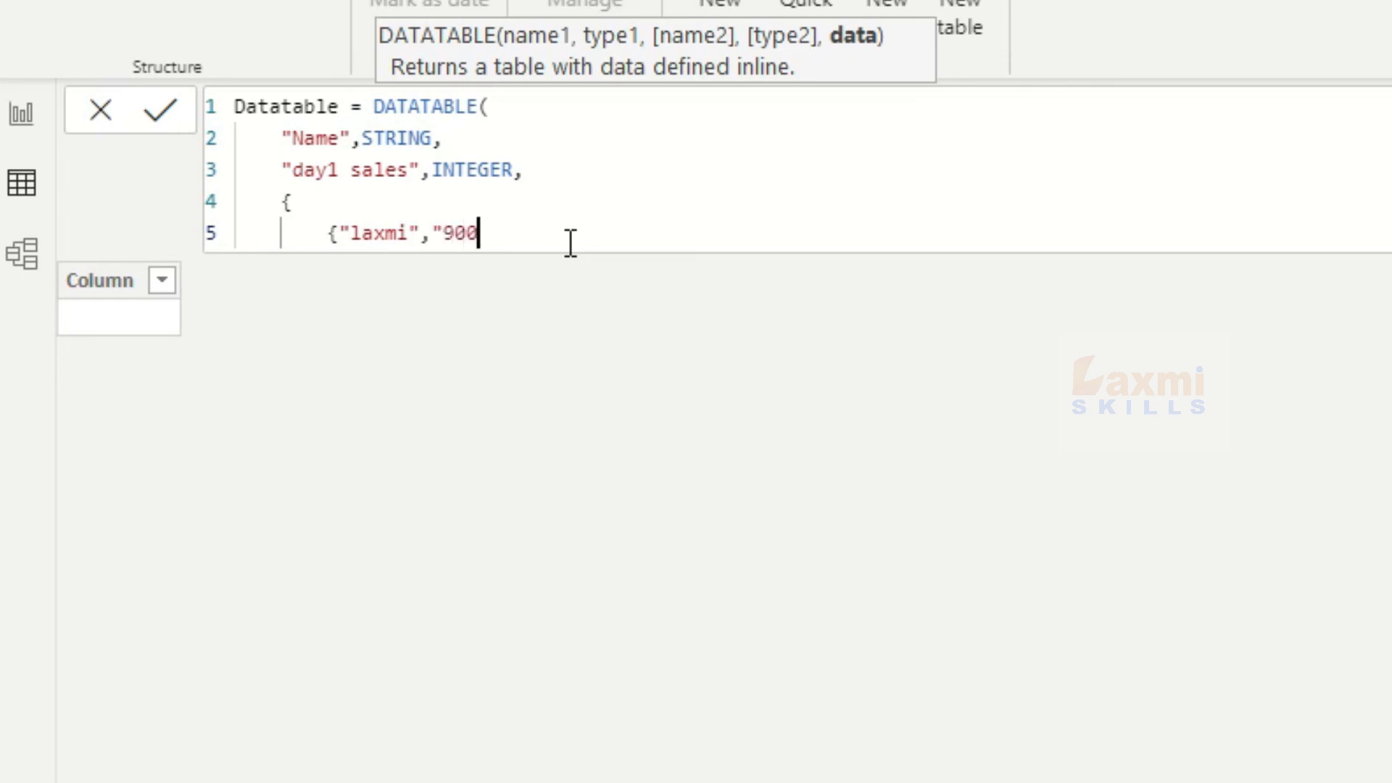
type("\"}")
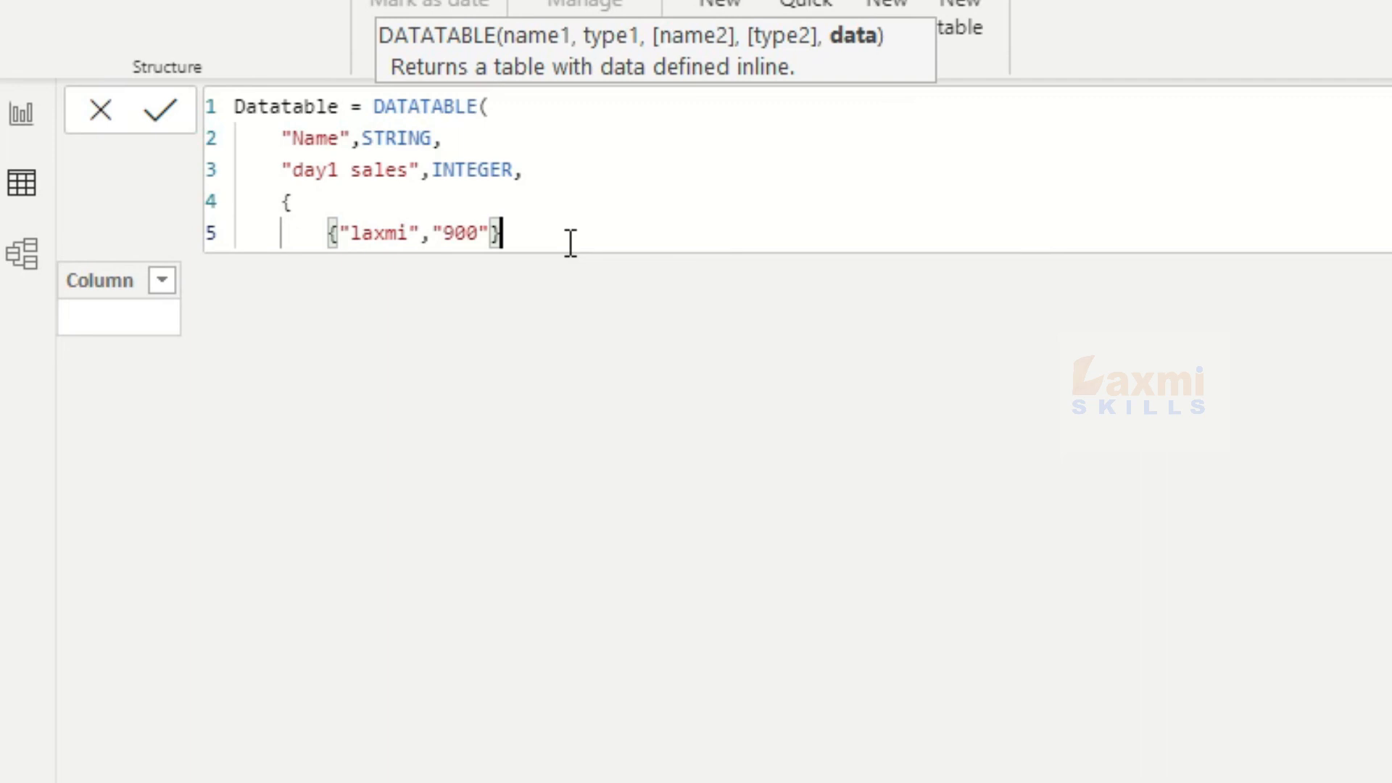
key("shift+Return")
type("}")
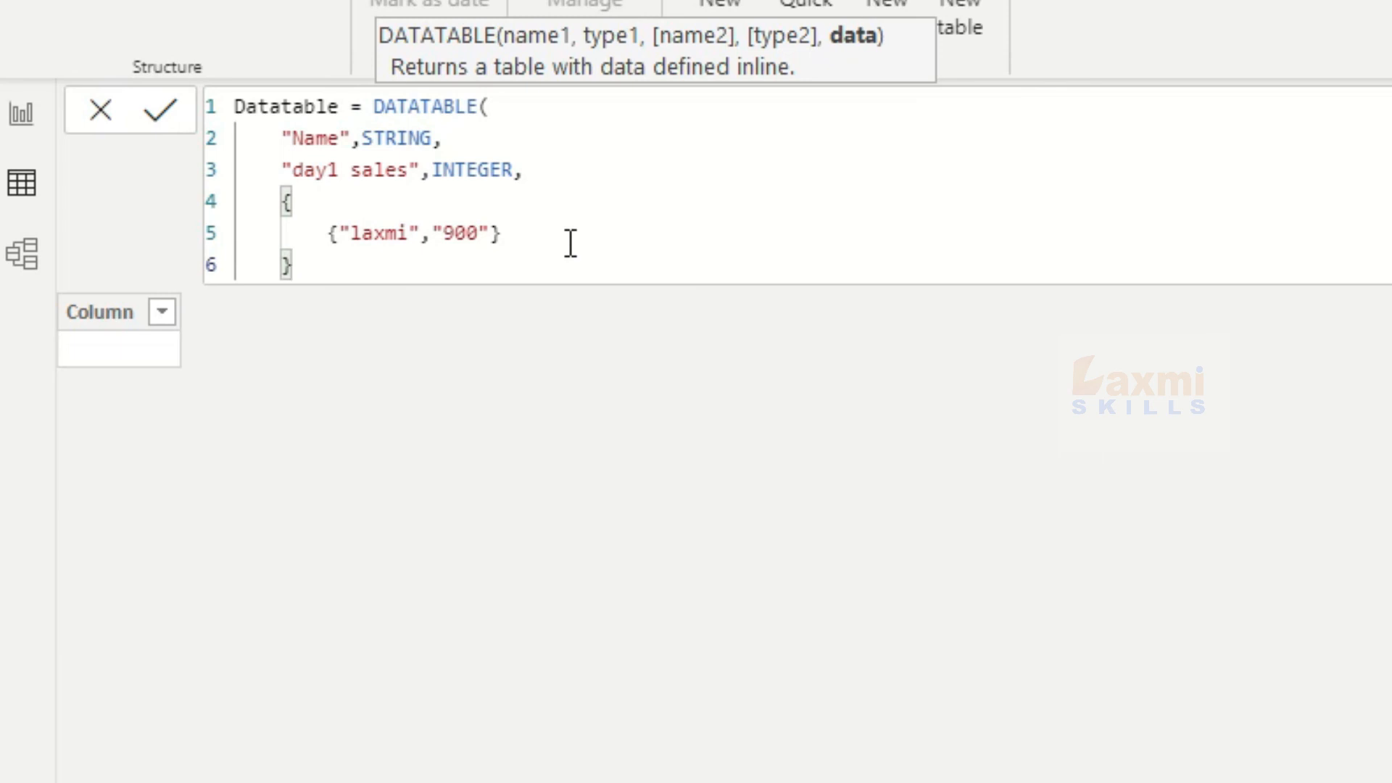
type(")")
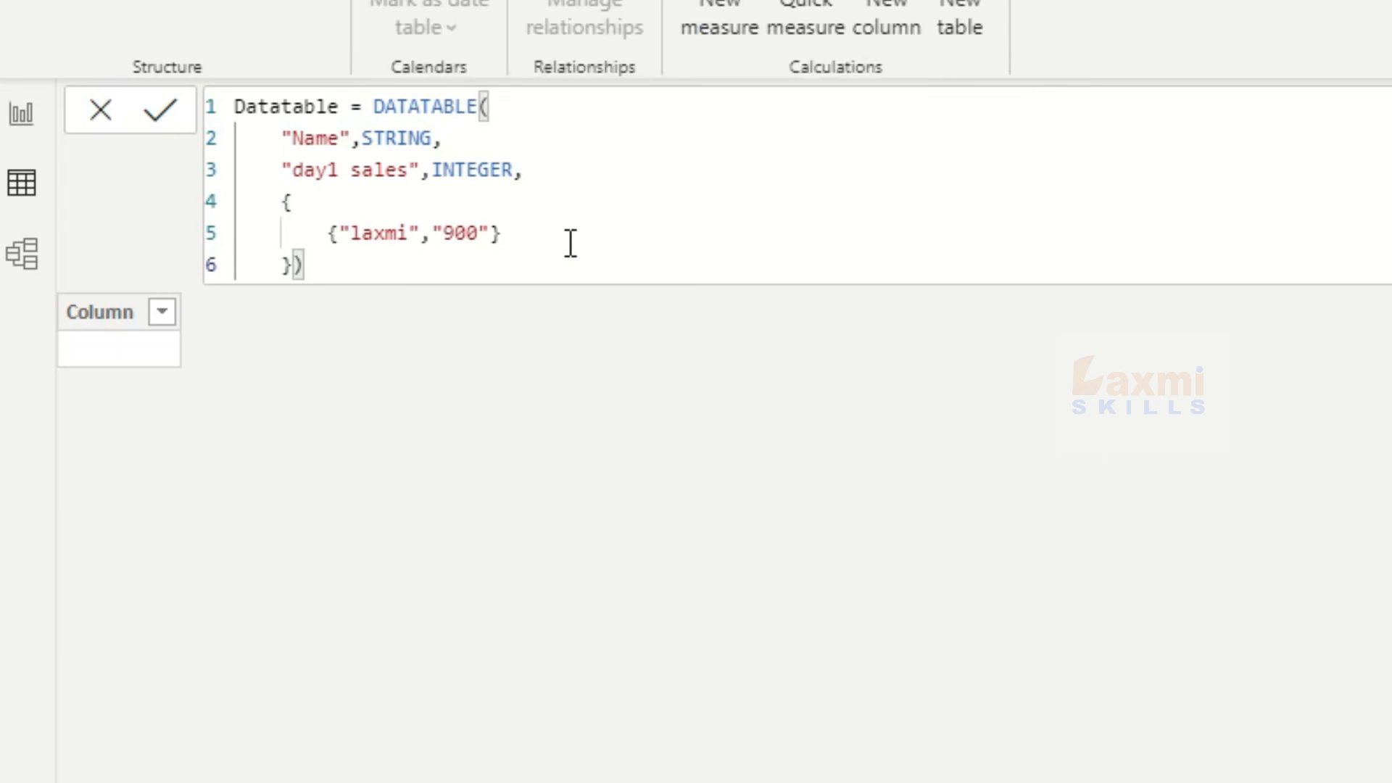
left_click(658, 375)
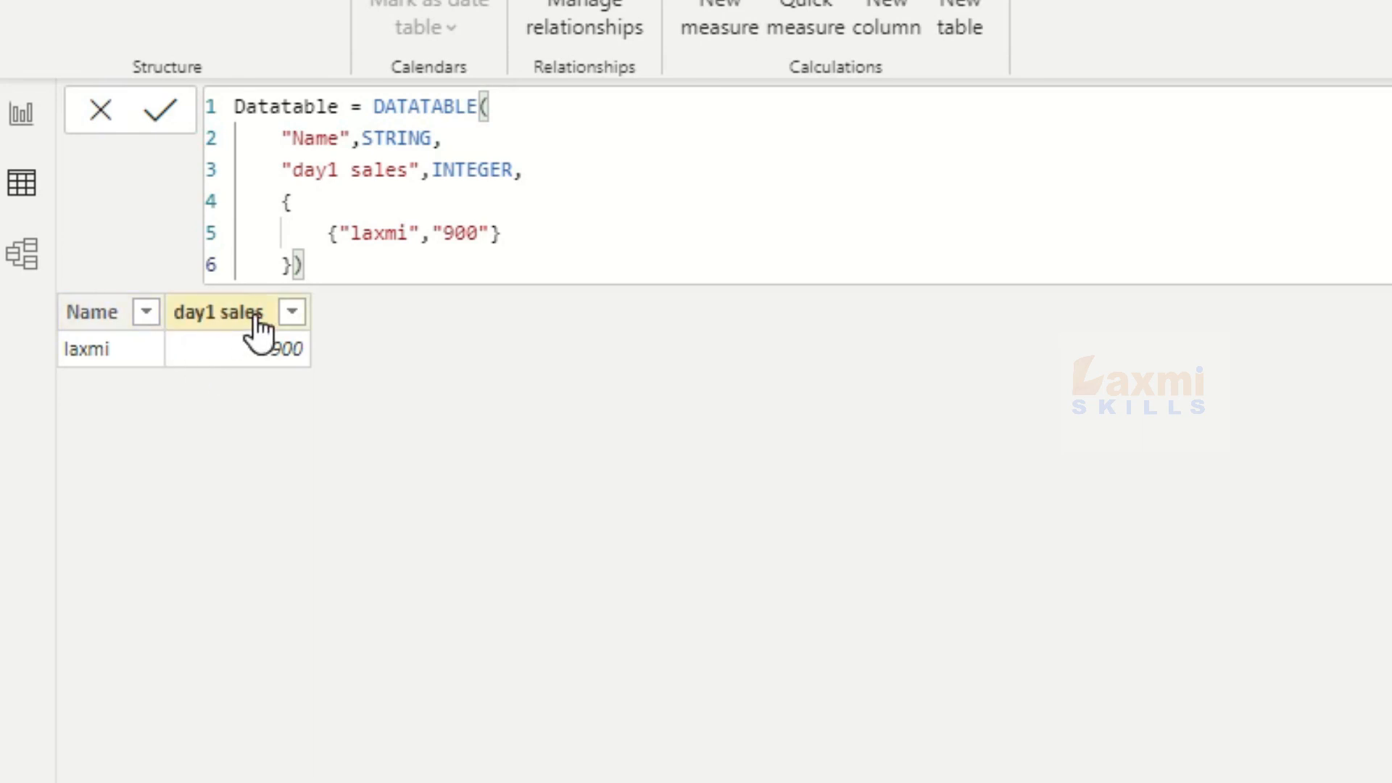
Check the data types of the Name and day1 sales columns in the new table.
left_click(80, 321)
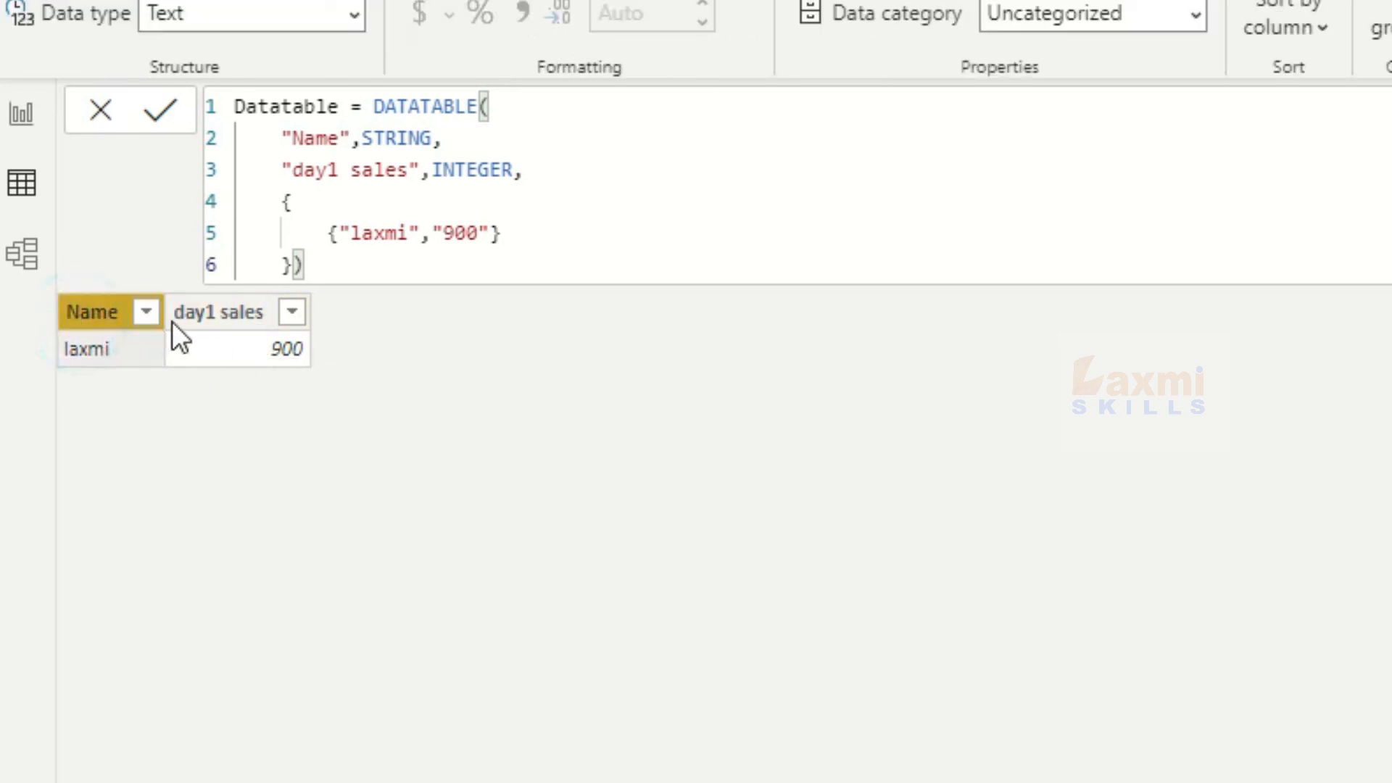
left_click(210, 327)
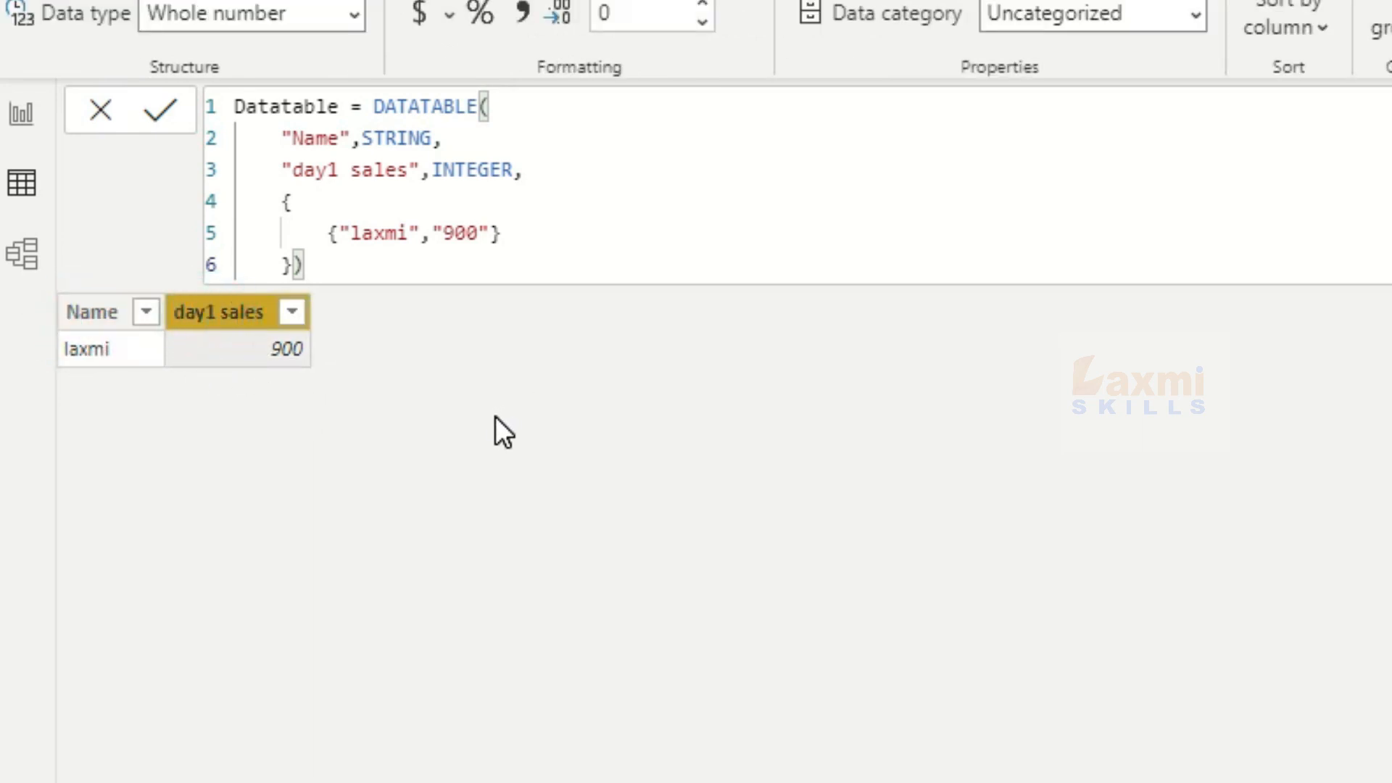